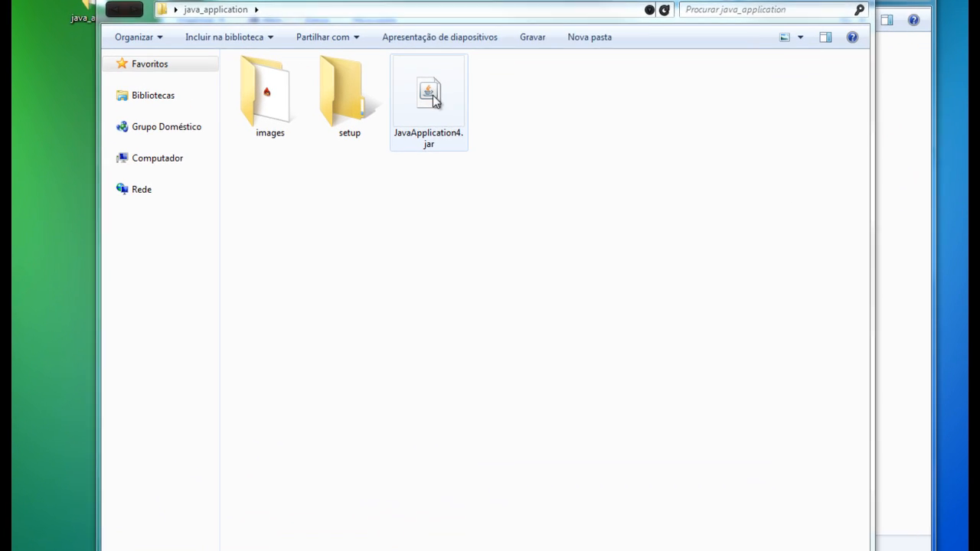
- Switch to the Launch4j program folder and start launch4j.exe
left_click(446, 146)
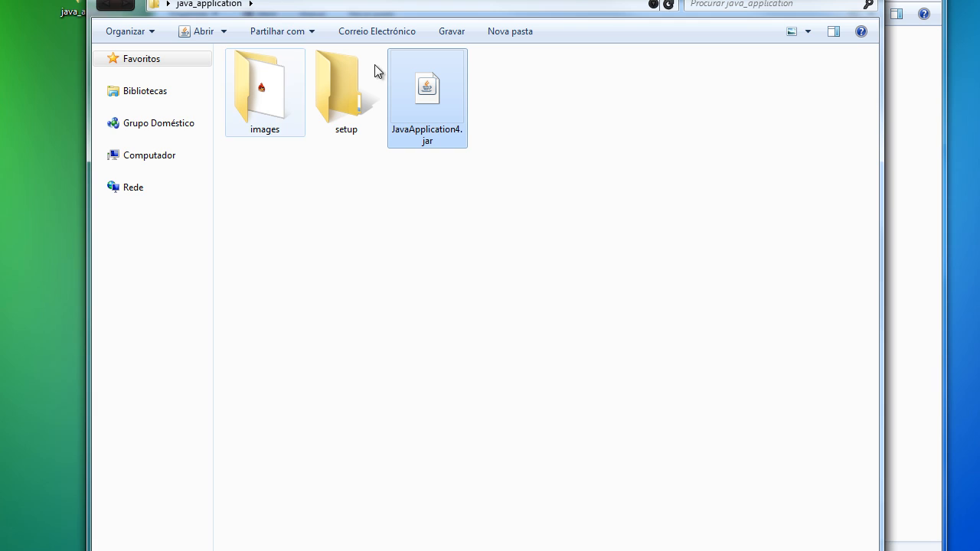
left_click(512, 127)
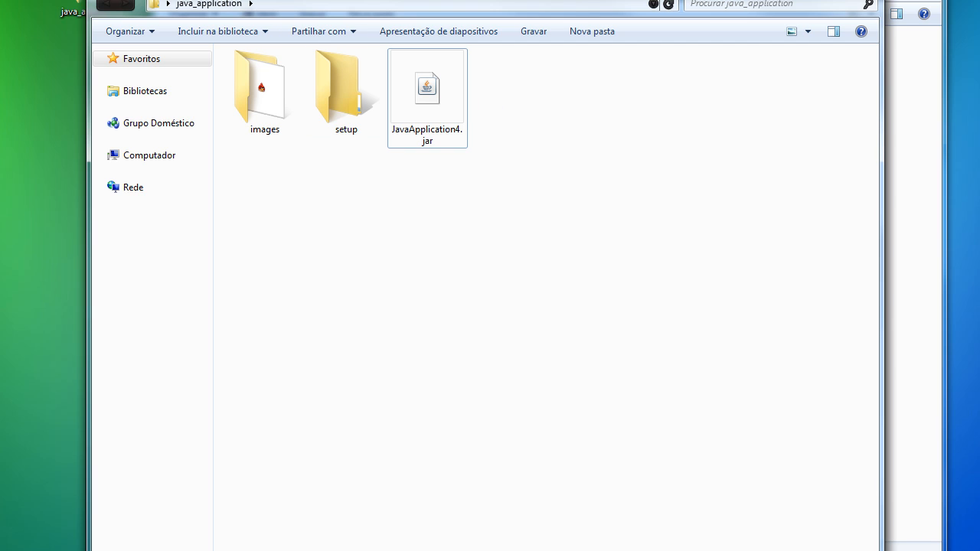
key("alt+Tab")
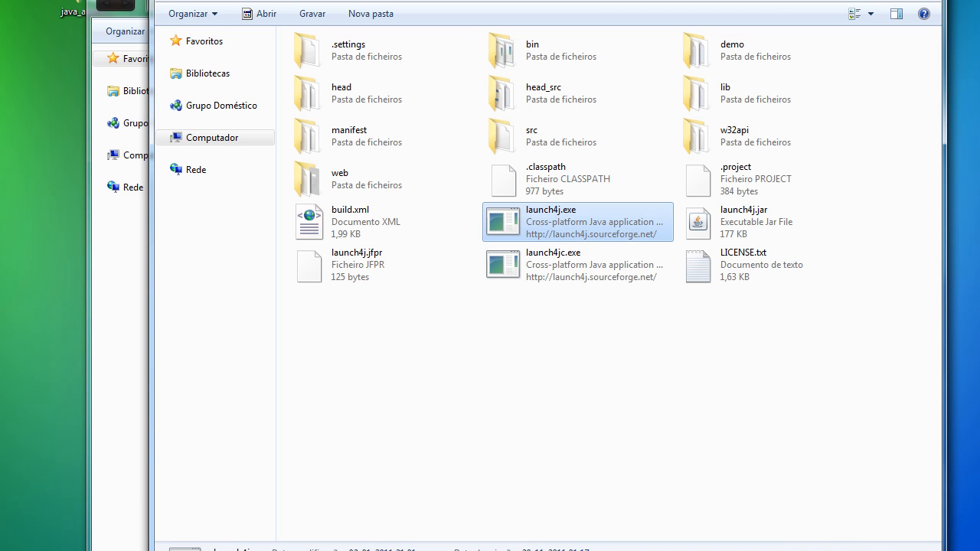
mouse_move(547, 227)
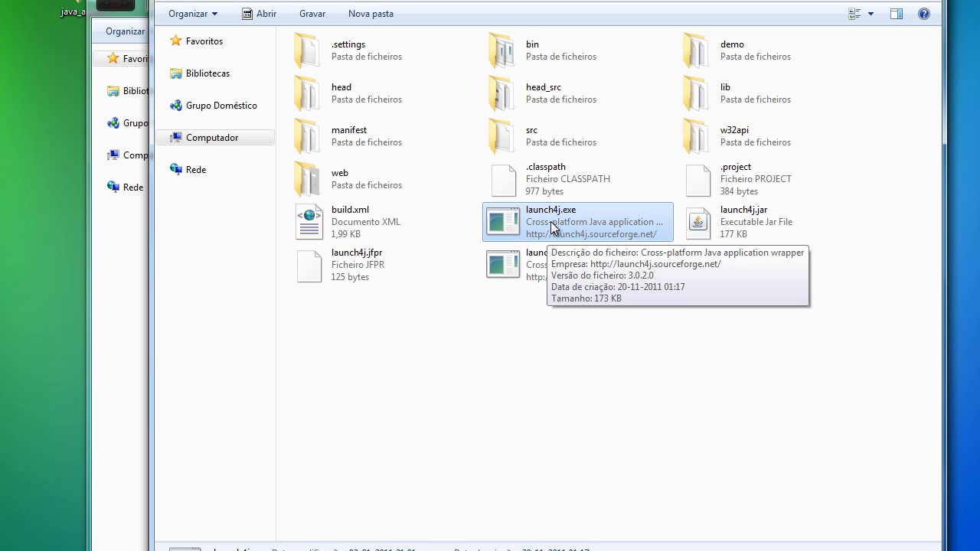
double_click(552, 222)
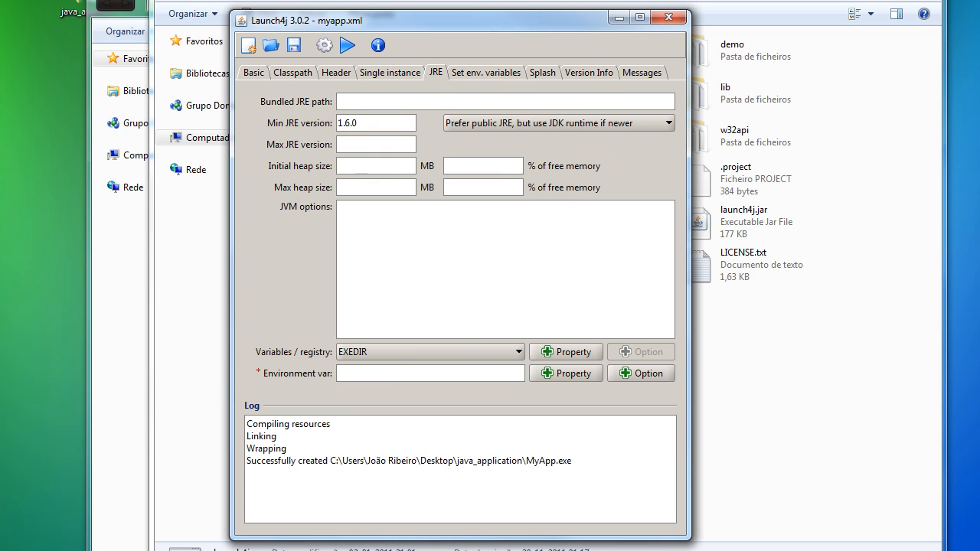
- Close the Launch4j window holding the myapp.xml configuration and move the untitled configuration window aside
left_click(254, 71)
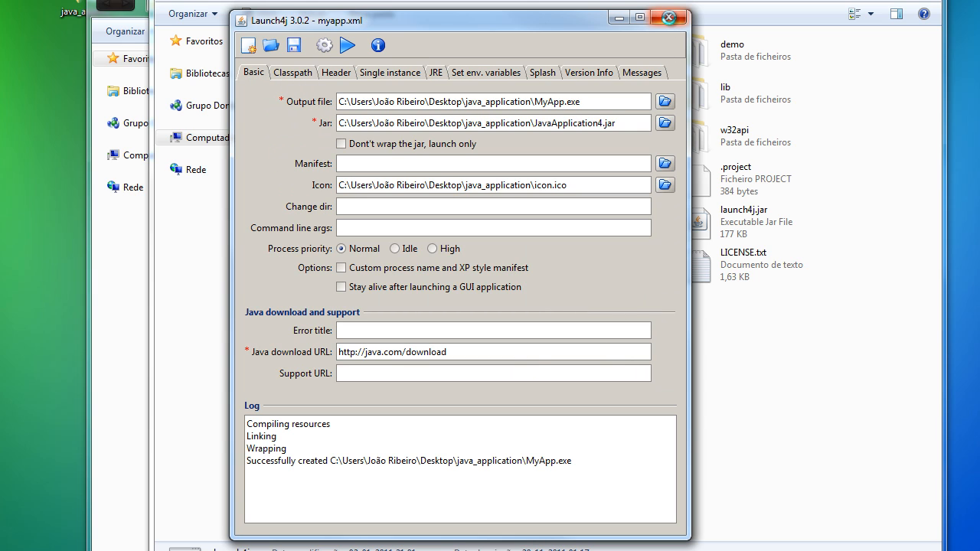
left_click(669, 19)
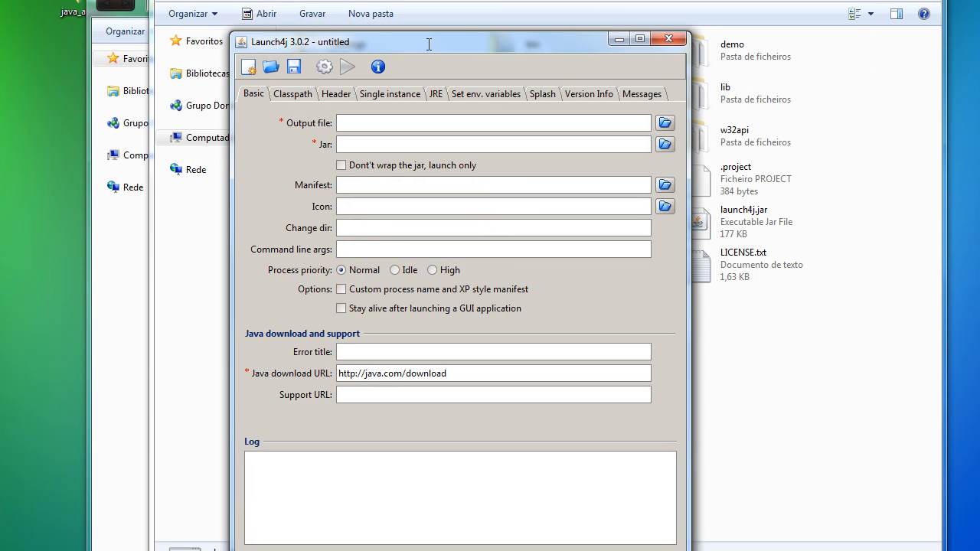
left_click_drag(429, 43, 419, 40)
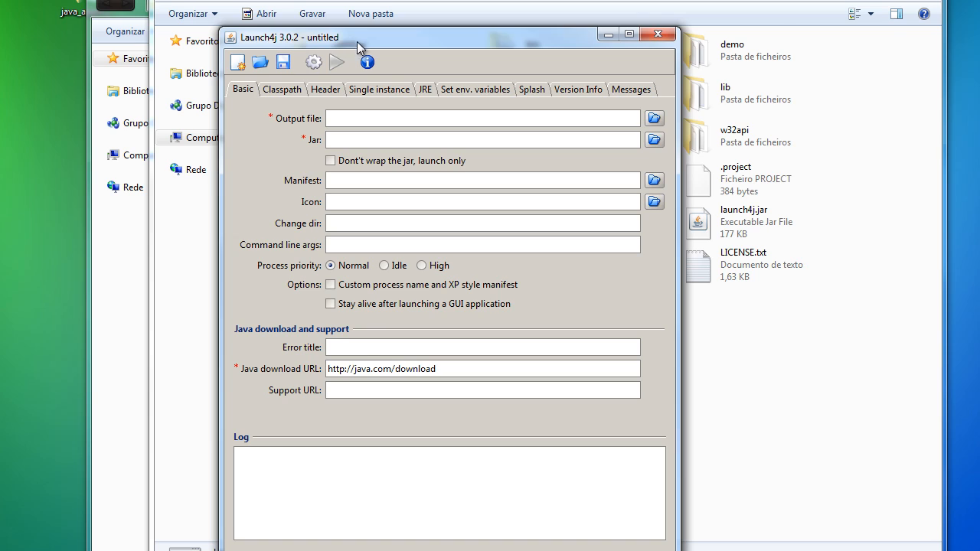
left_click_drag(357, 41, 559, 3)
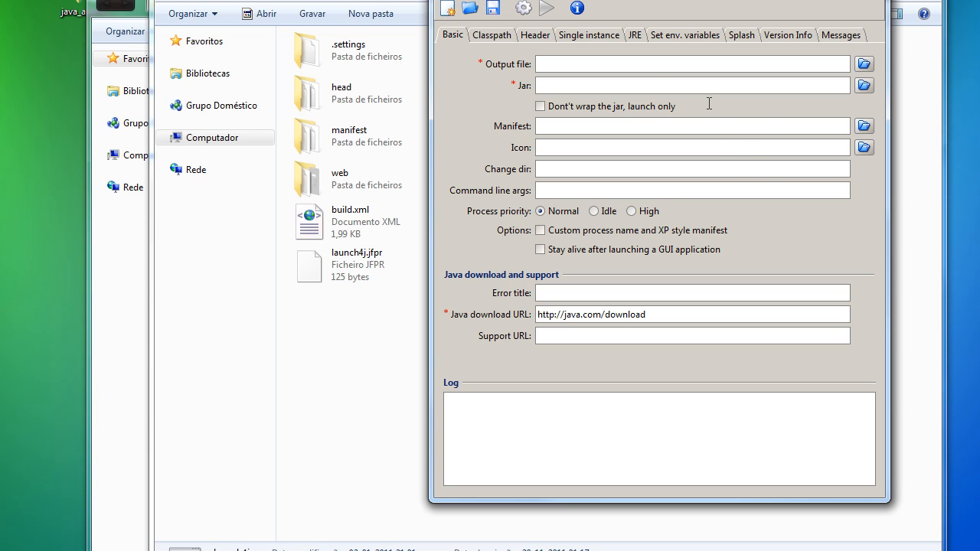
- Set the output file to MyApp.exe in the java_application folder
left_click(864, 65)
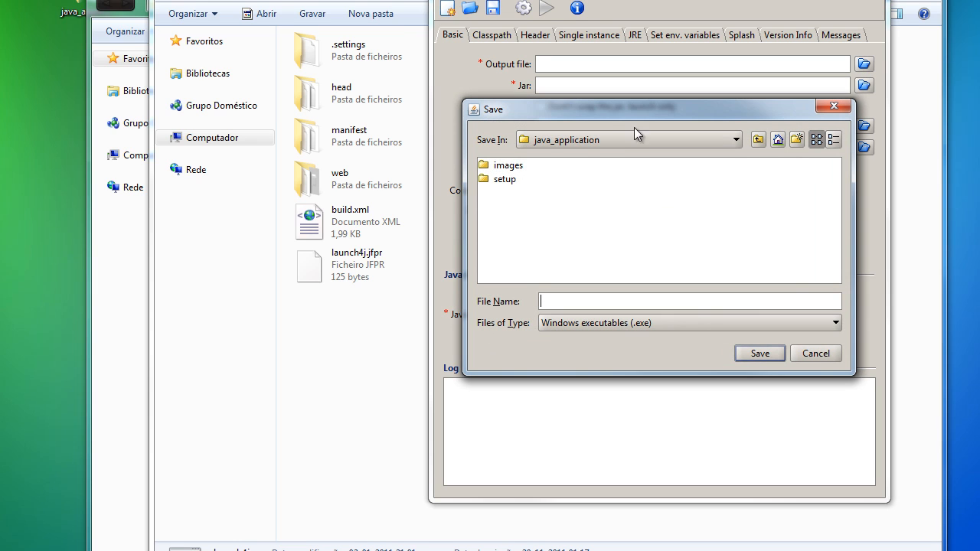
left_click(529, 205)
left_click(576, 144)
left_click(579, 156)
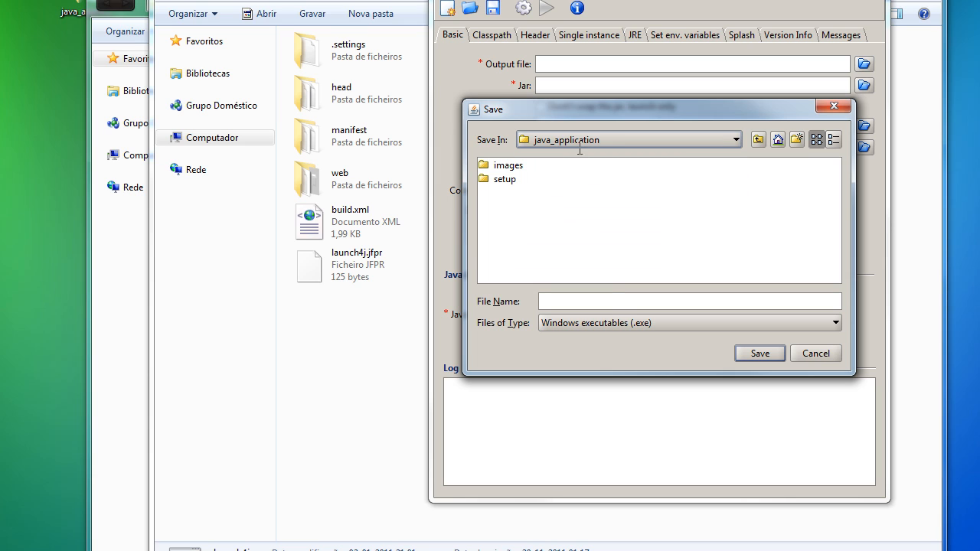
left_click(610, 299)
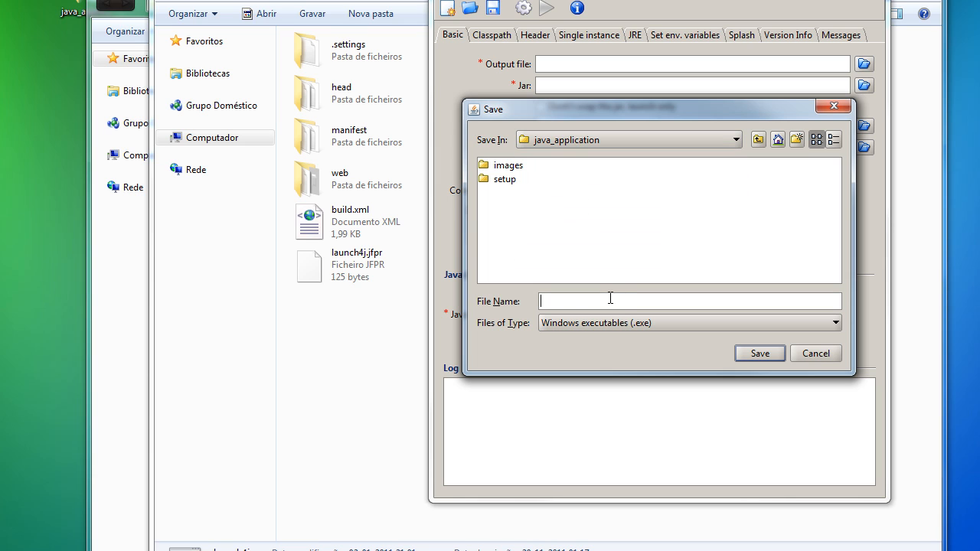
type("MyApp.exe")
left_click(754, 354)
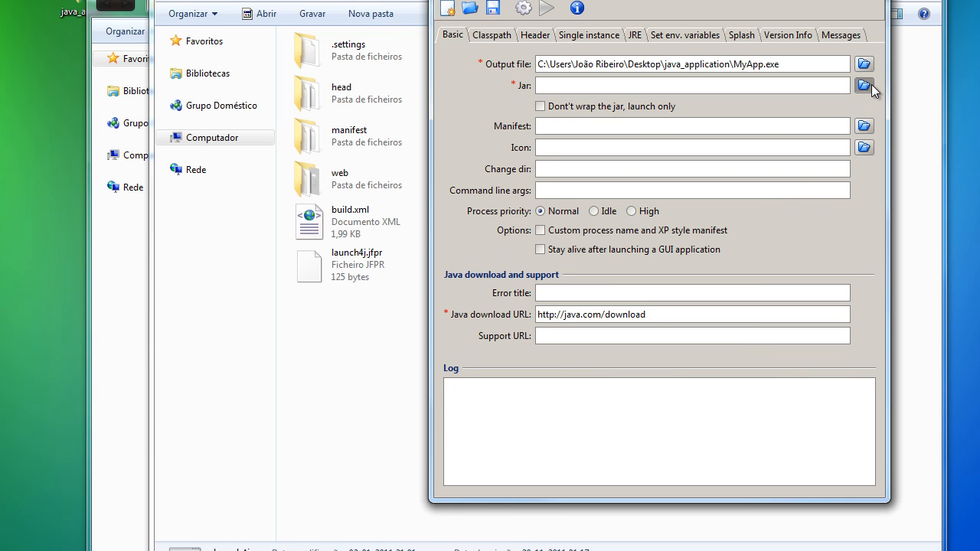
- Choose JavaApplication4.jar from the java_application folder as the jar to wrap
left_click(864, 84)
left_click_drag(694, 112, 315, 48)
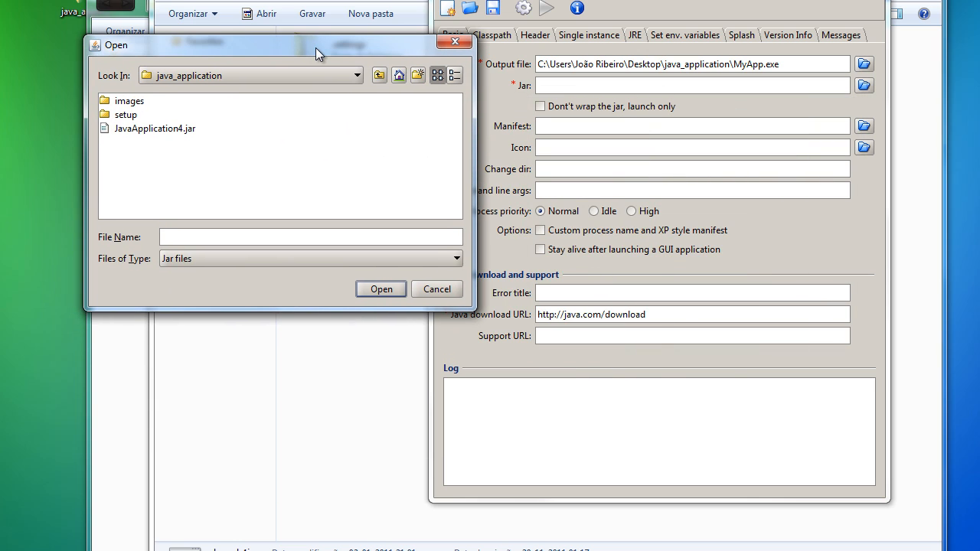
left_click(139, 130)
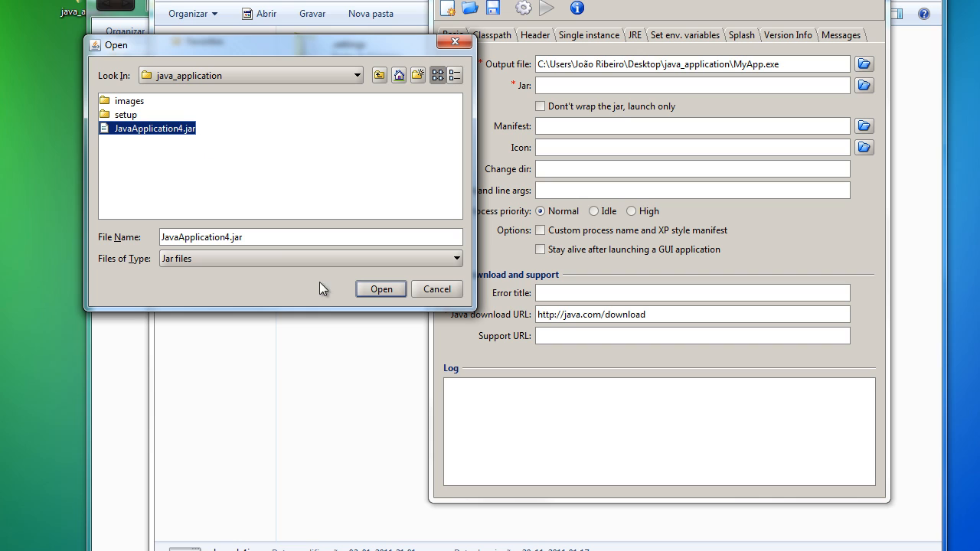
left_click(386, 289)
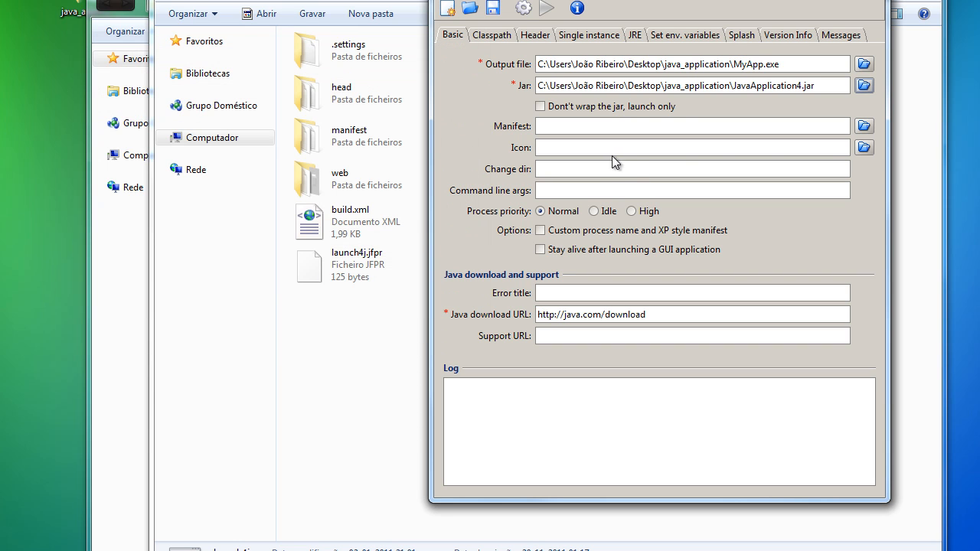
- Choose icon.ico from the images folder as the executable's icon
left_click(864, 149)
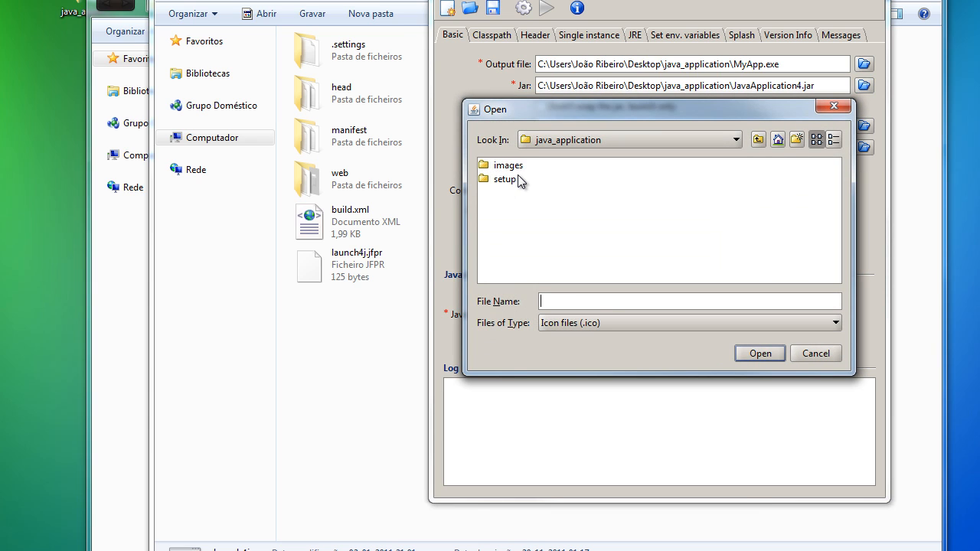
left_click(508, 166)
double_click(508, 165)
left_click(510, 167)
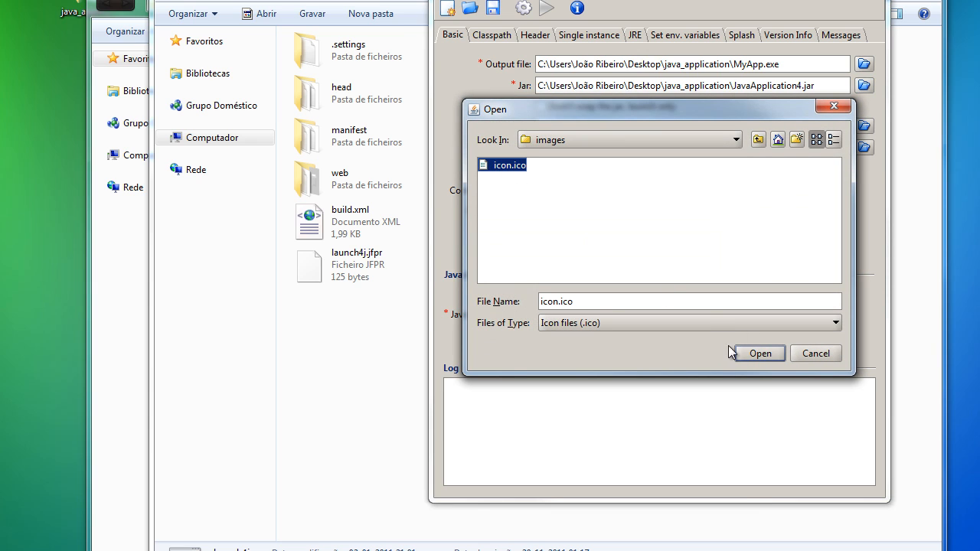
left_click(748, 353)
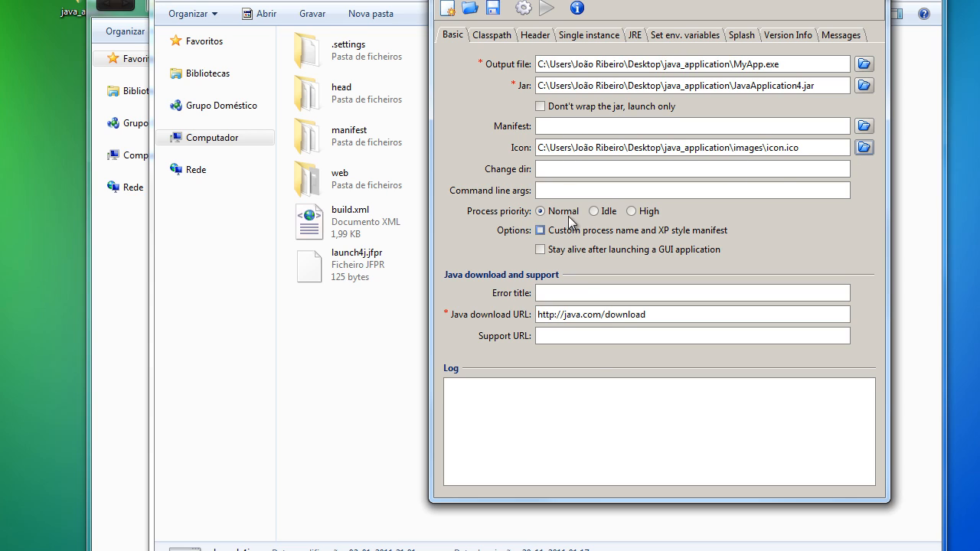
- Set the minimum JRE version to 1.6.0
left_click(637, 38)
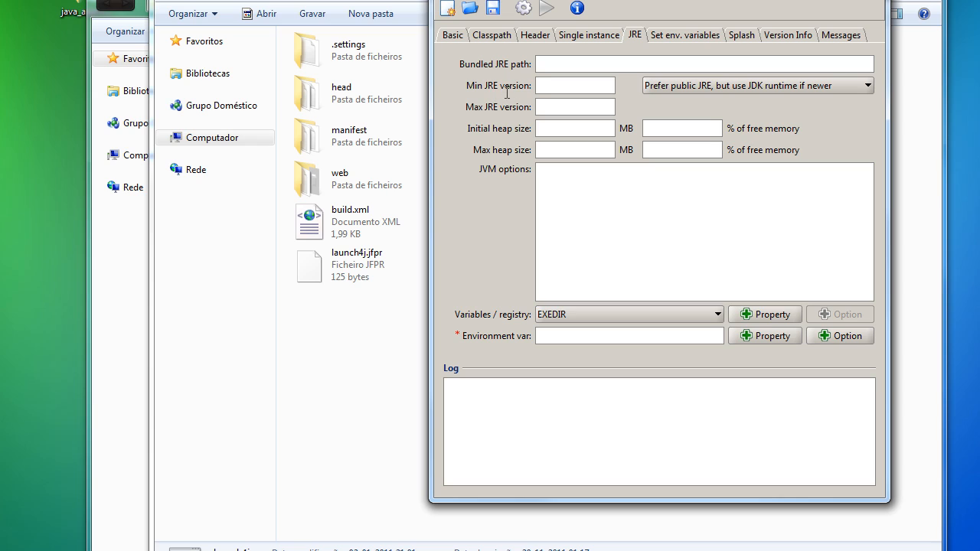
left_click(557, 87)
type("1.6.0")
- Review the classpath, header, single instance, version information, JRE and basic settings of the configuration
left_click(462, 34)
left_click(496, 35)
left_click(536, 35)
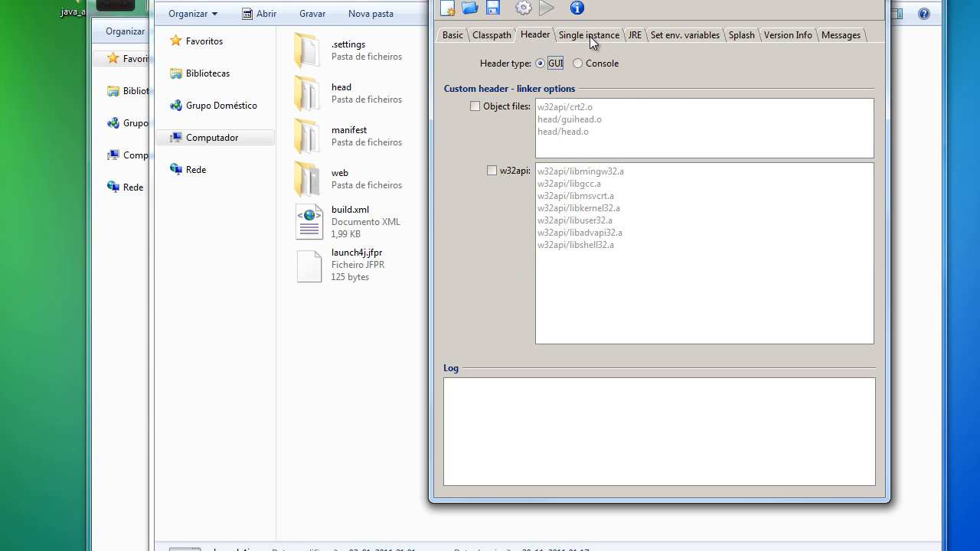
left_click(596, 35)
left_click(774, 40)
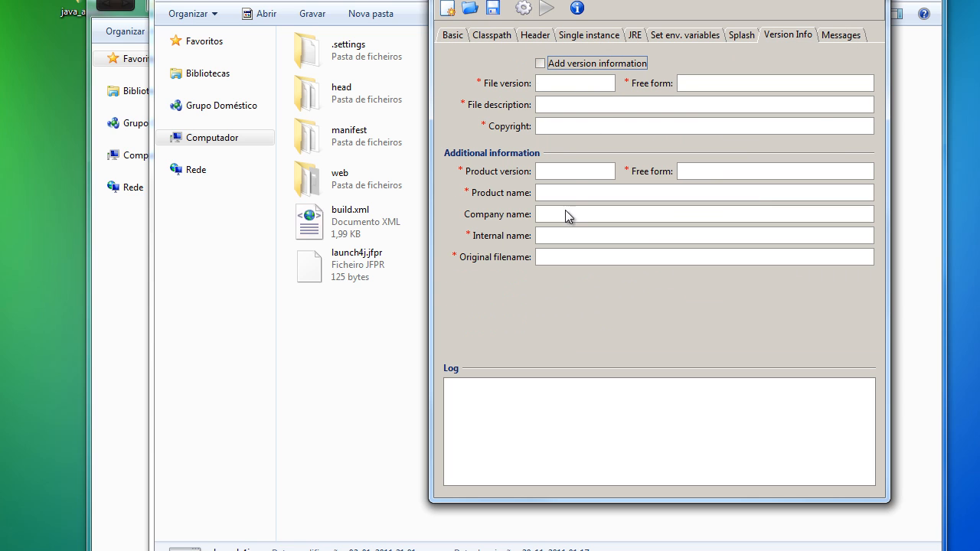
left_click(634, 34)
left_click(459, 35)
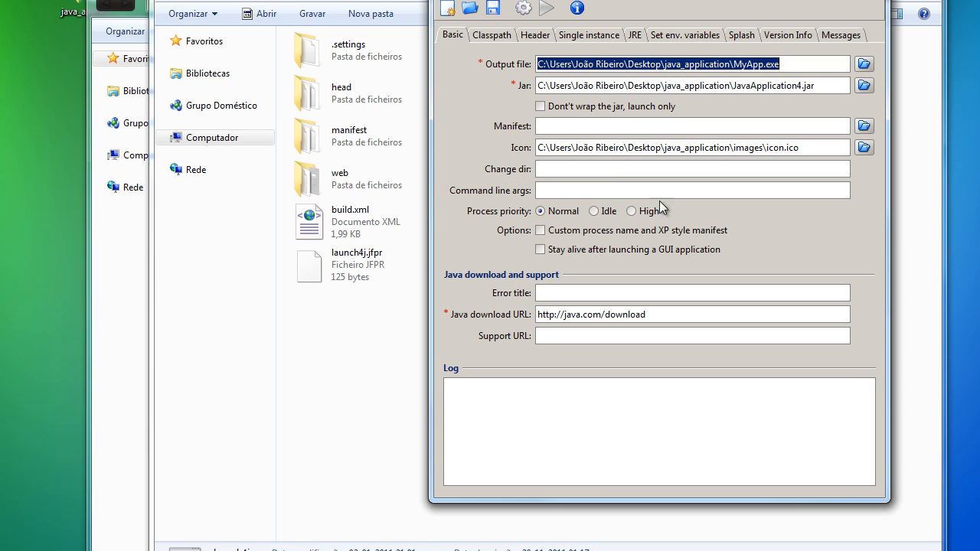
- Build the wrapper, saving its configuration file as myapp in the java_application folder
left_click(521, 11)
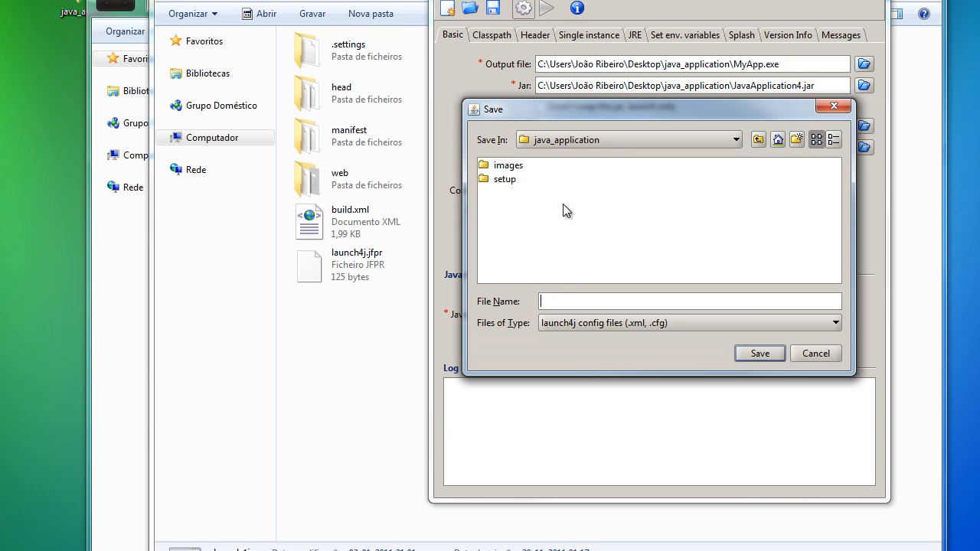
double_click(505, 179)
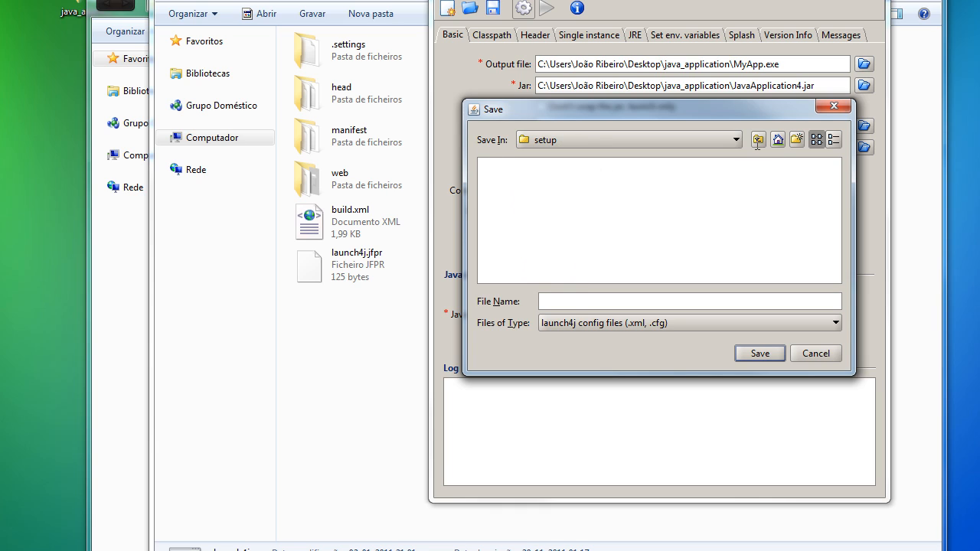
left_click(758, 139)
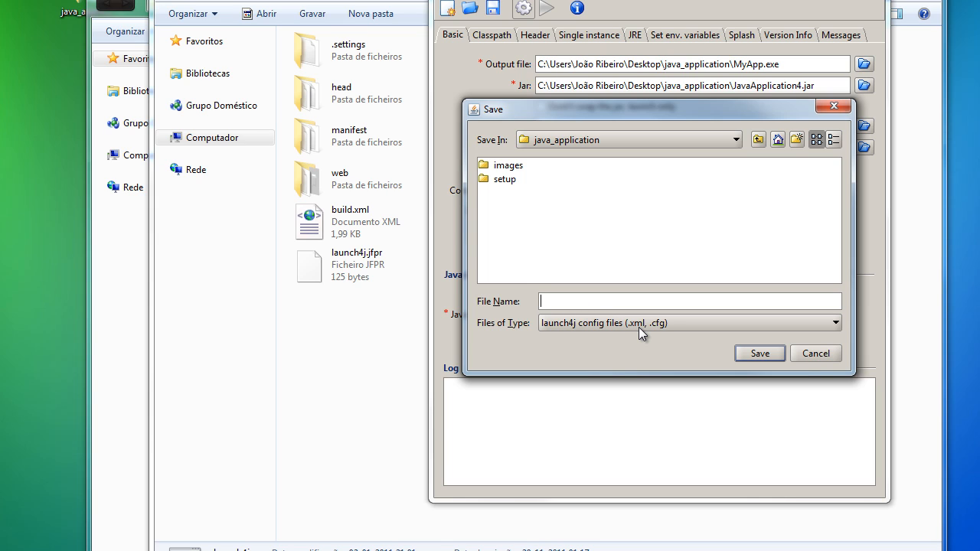
left_click(657, 307)
type("myapp")
left_click(766, 353)
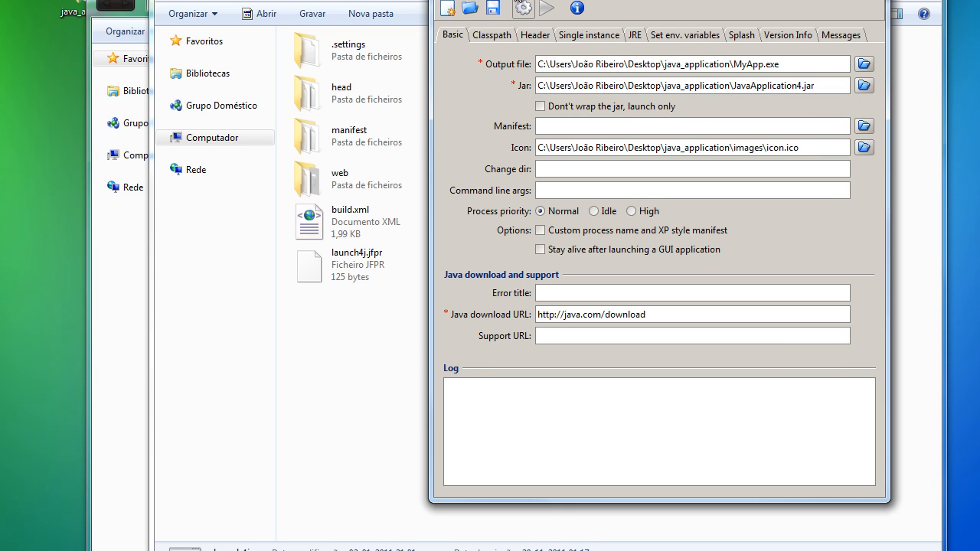
- Test-run the built MyApp.exe from Launch4j and view the generated files in the java_application folder
left_click_drag(563, 0, 668, 0)
left_click(652, 0)
left_click(119, 0)
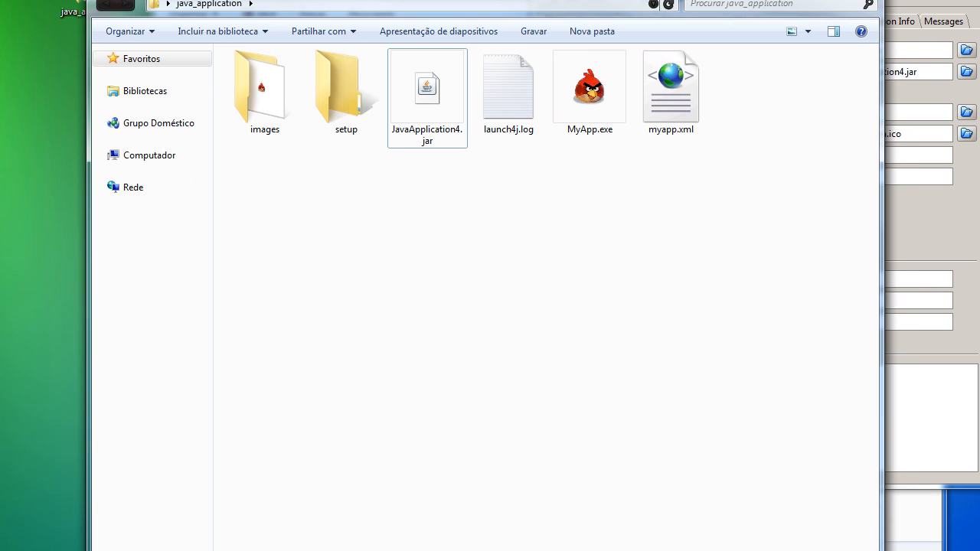
left_click(919, 0)
left_click_drag(919, 0, 787, 0)
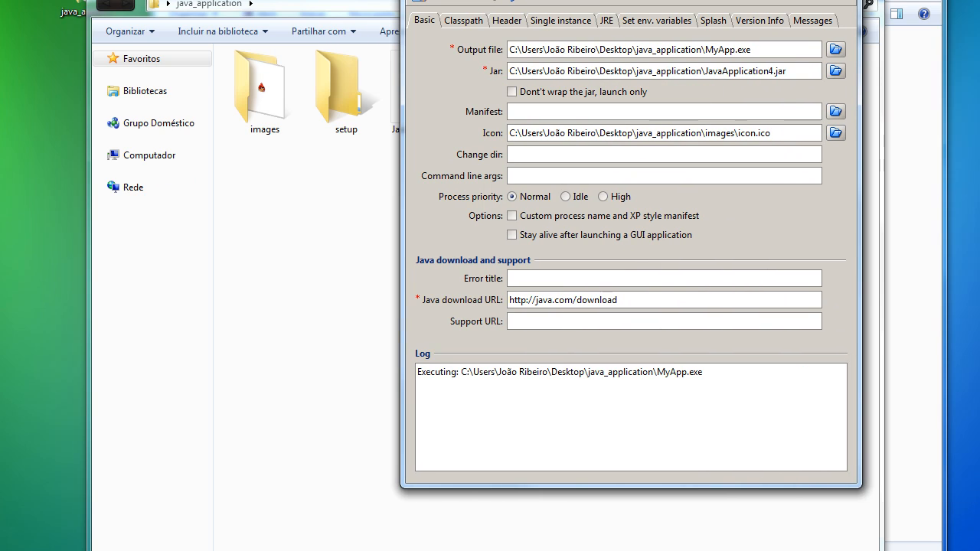
left_click(788, 0)
- Run MyApp.exe directly from the java_application folder, inspect its window, and close it
left_click(596, 101)
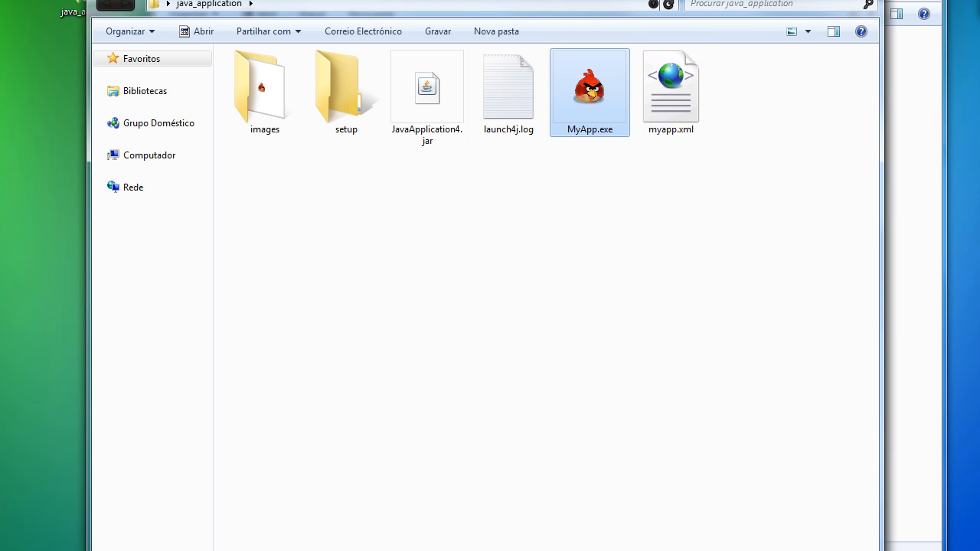
left_click(596, 177)
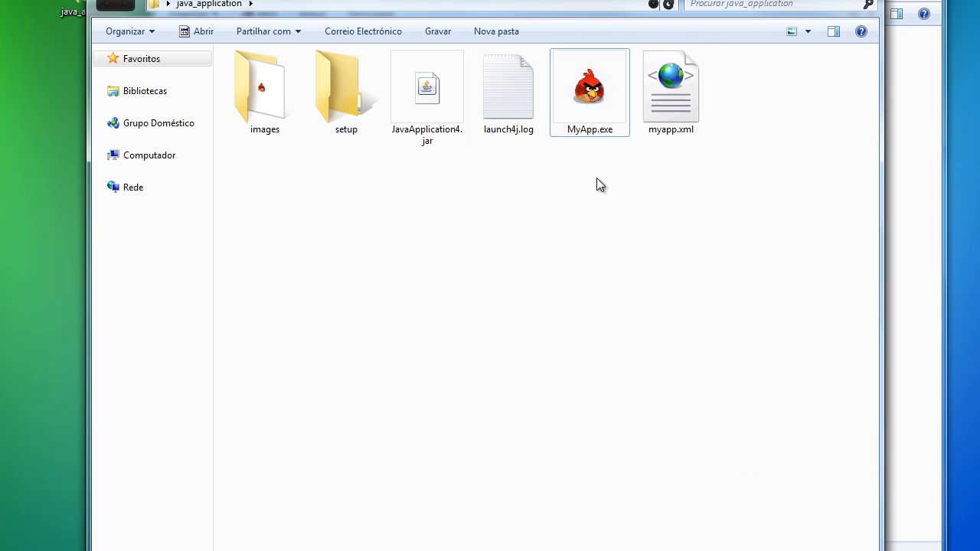
left_click(605, 129)
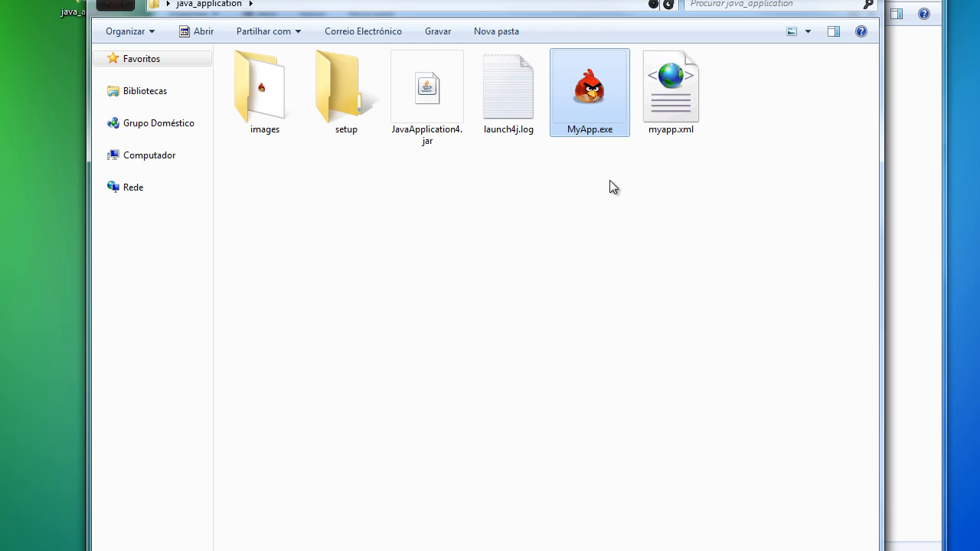
left_click(488, 148)
left_click(598, 132)
left_click_drag(628, 160, 475, 195)
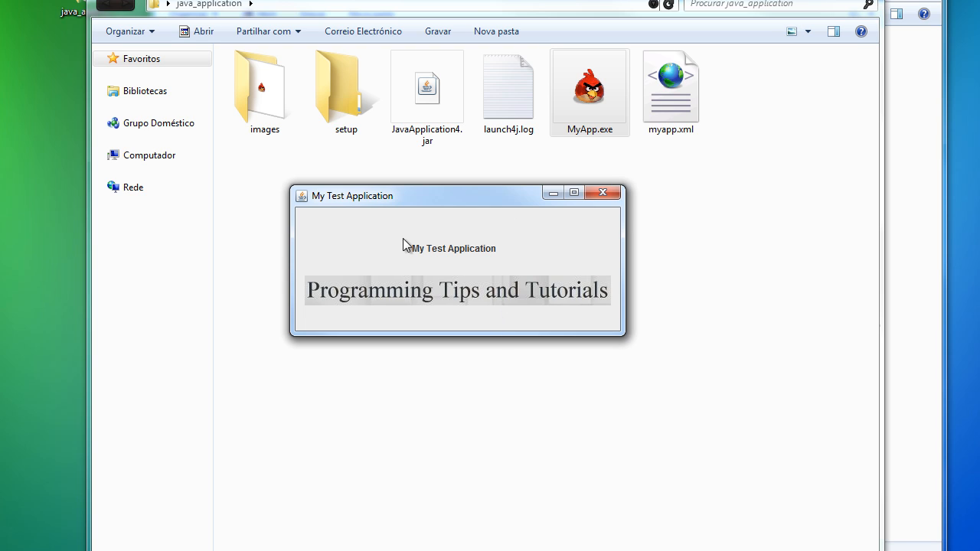
left_click(615, 193)
- Run JavaApplication4.jar from the same folder and move its window below the file icons for comparison
double_click(437, 114)
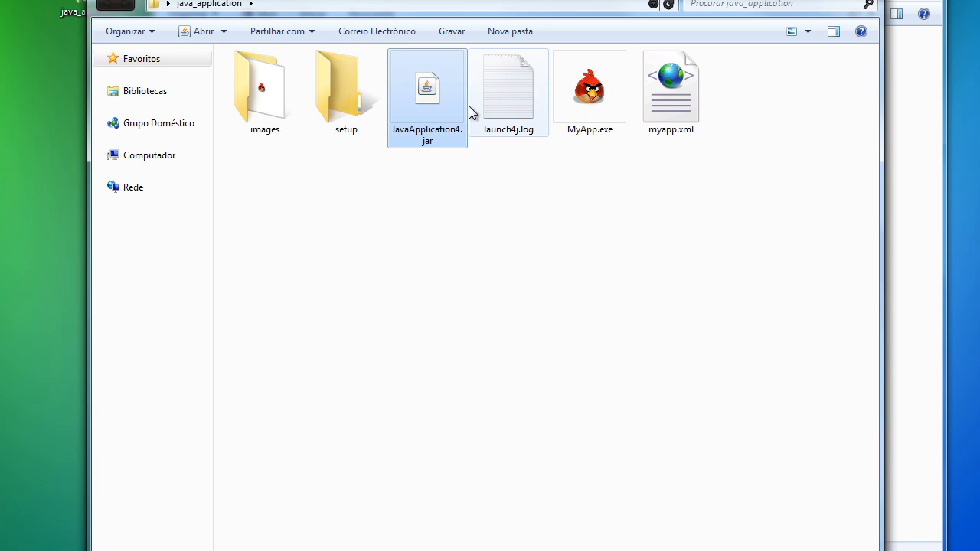
left_click_drag(542, 160, 407, 229)
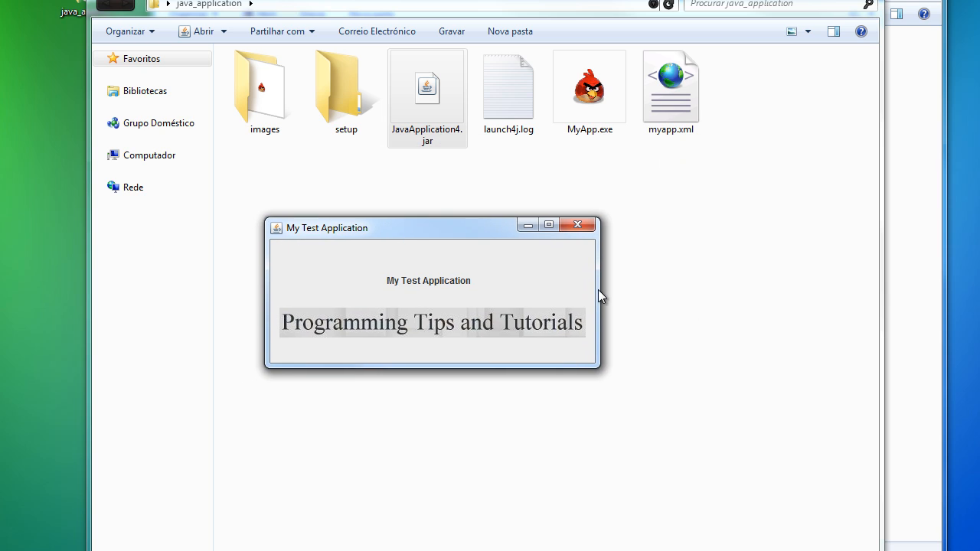
- Close the My Test Application window and the Launch4j program folder window
left_click(584, 223)
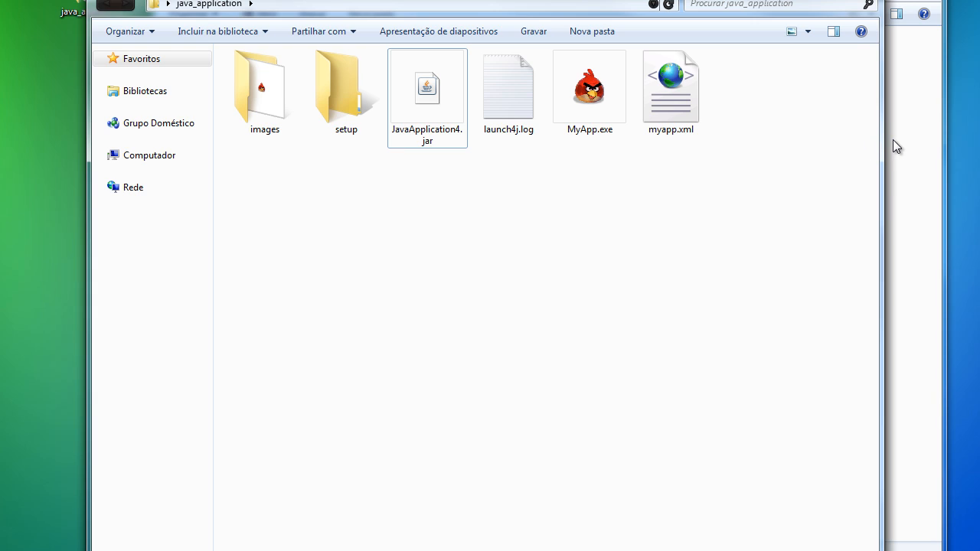
left_click(911, 92)
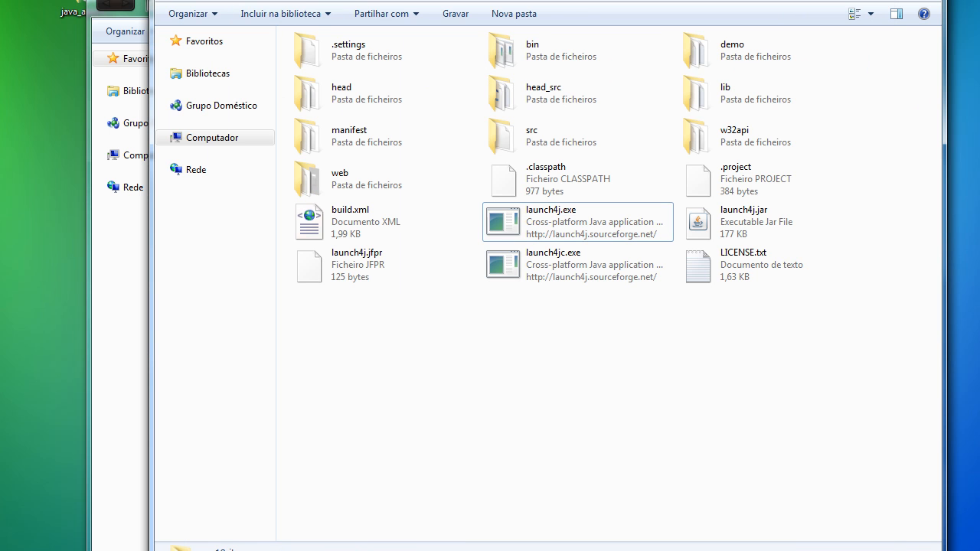
left_click(120, 1)
left_click(877, 1)
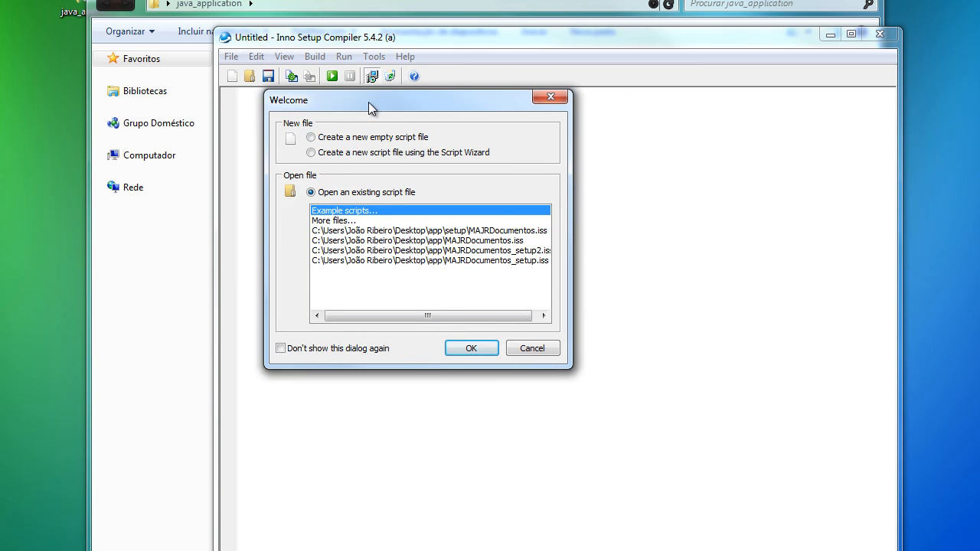
- In Inno Setup Compiler, start a new script file using the Script Wizard and continue to the application information
left_click_drag(371, 105, 517, 171)
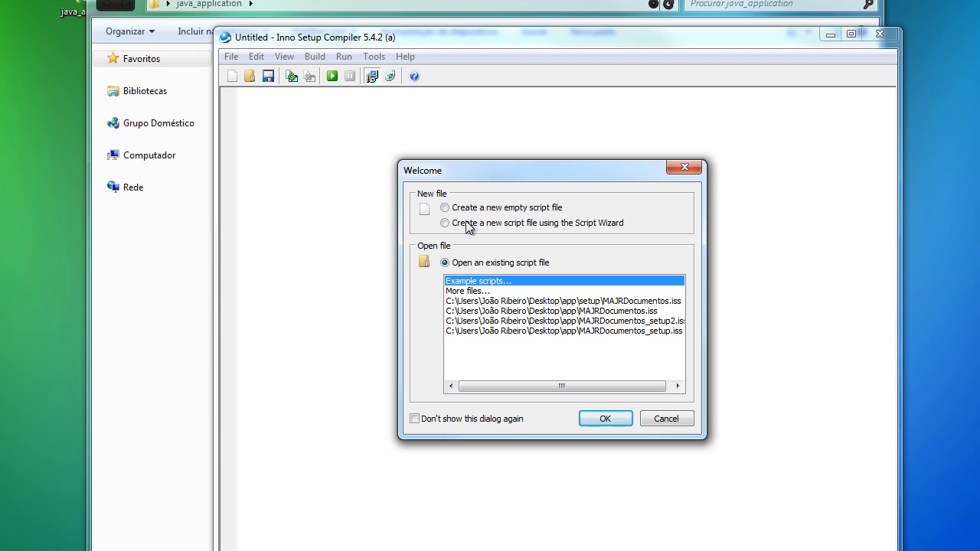
left_click(499, 222)
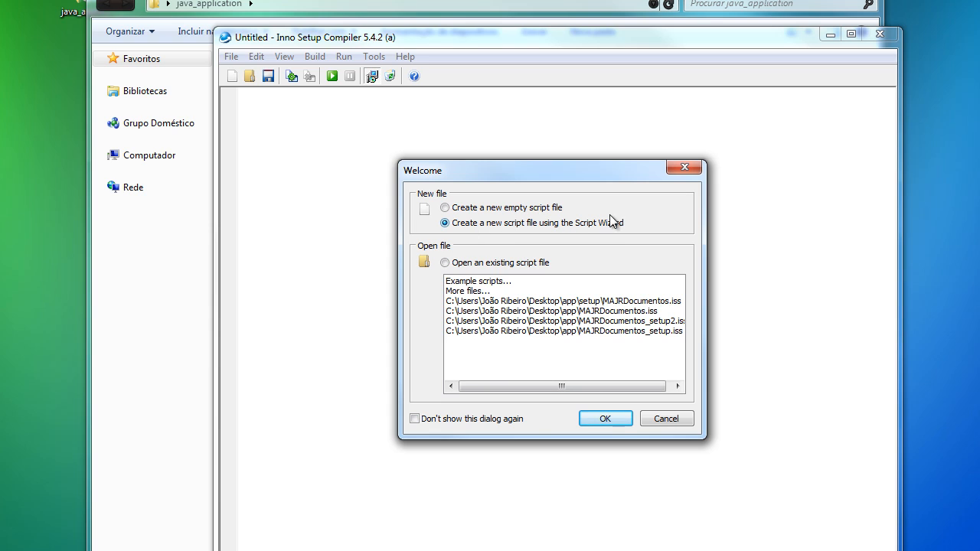
left_click(614, 421)
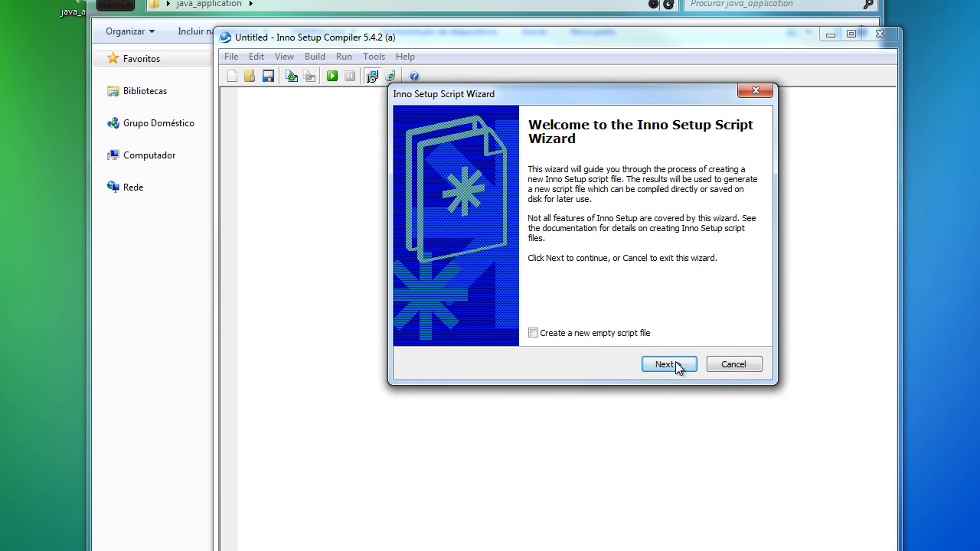
left_click(677, 366)
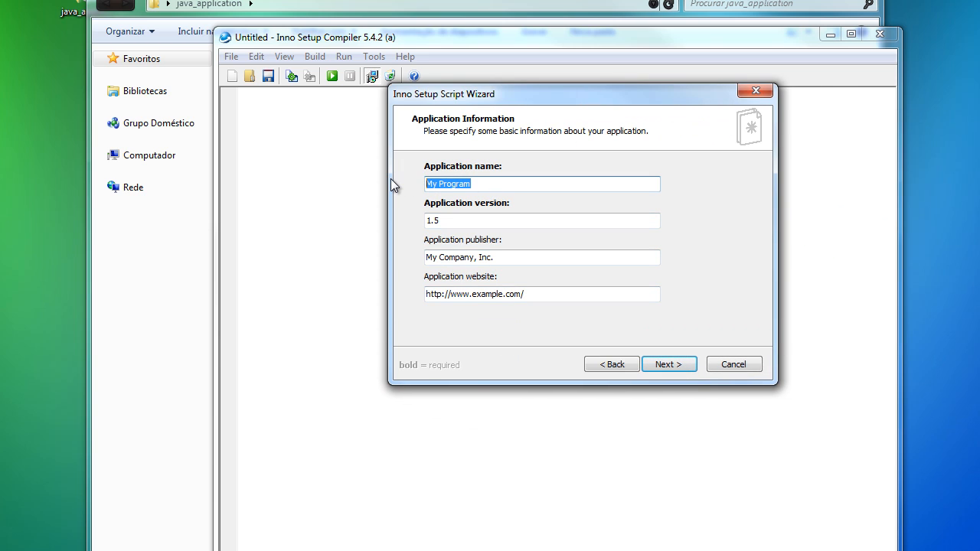
- Set the application name to MyApp, version to 1.0 and publisher to Programming Tips and Tutorials, and clear the website
type("MyApp")
left_click(457, 222)
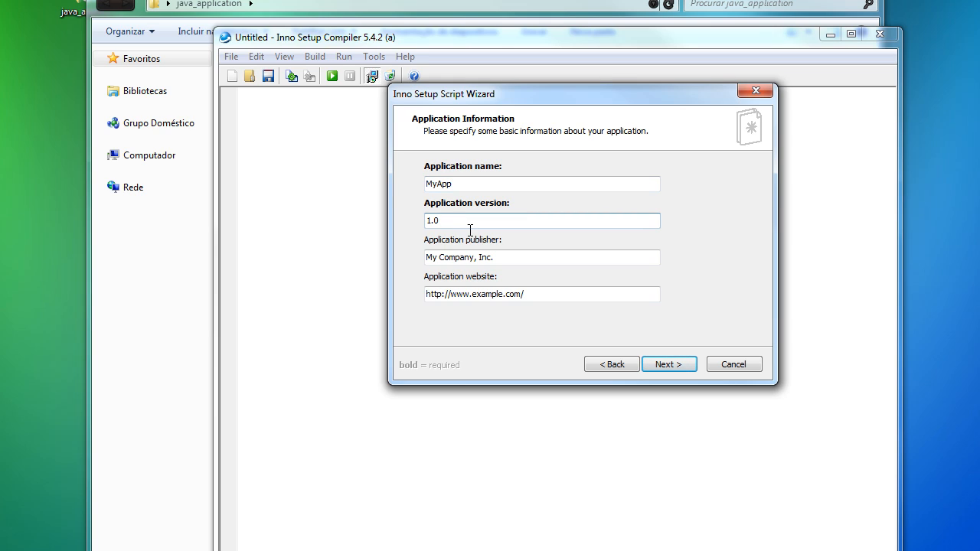
key("Tab")
type("Programming ")
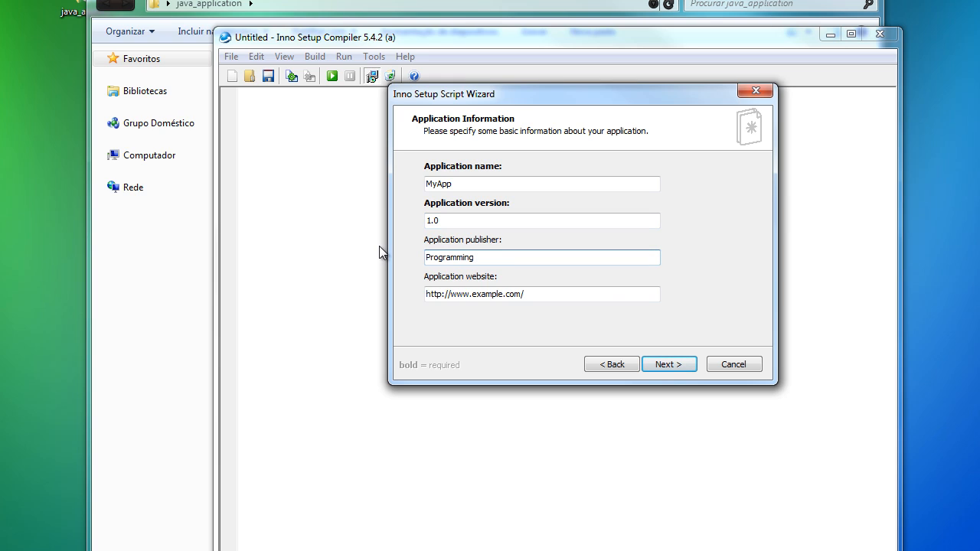
type("Tips and Tutorials")
left_click_drag(554, 293, 309, 279)
key("BackSpace")
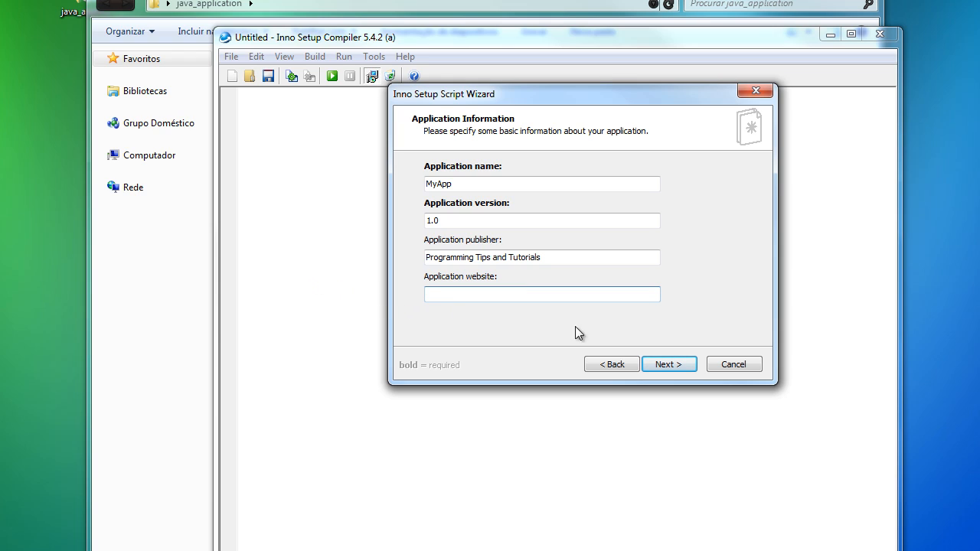
left_click(660, 365)
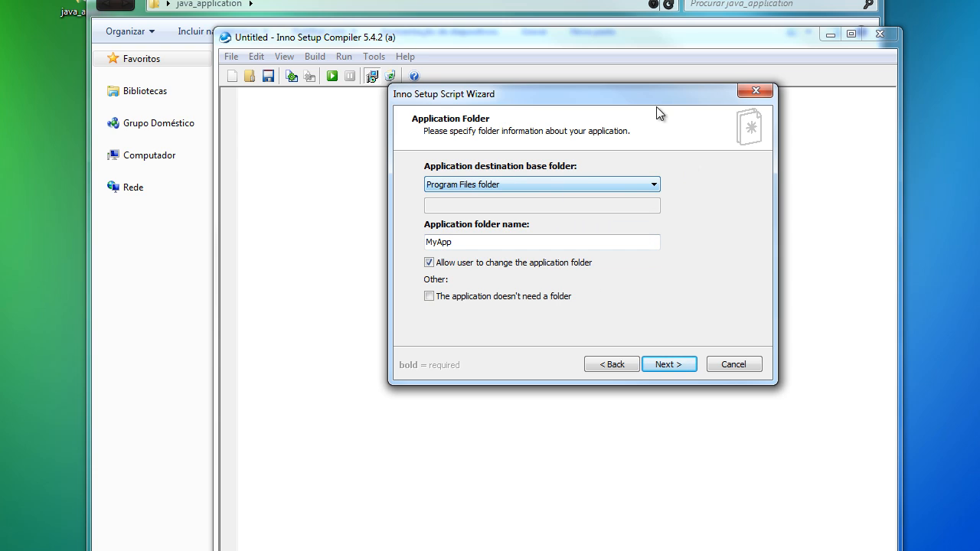
- Accept the Program Files folder as the destination base folder and MyApp as the application folder name
left_click(649, 184)
left_click(649, 184)
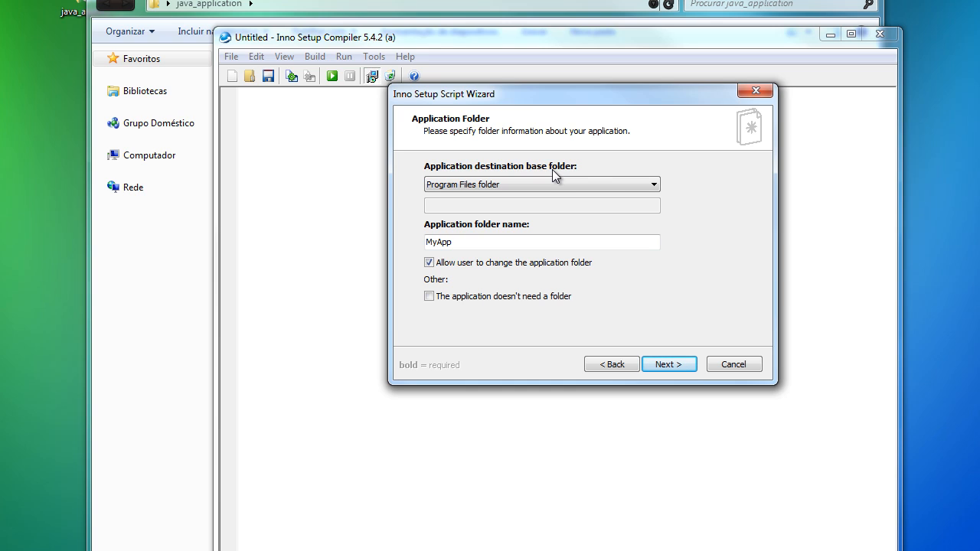
left_click(647, 187)
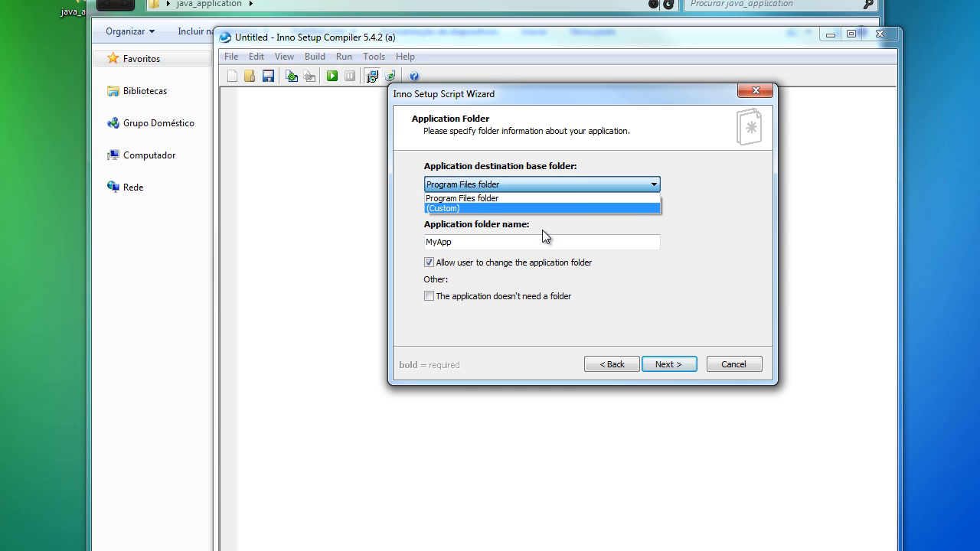
left_click(494, 197)
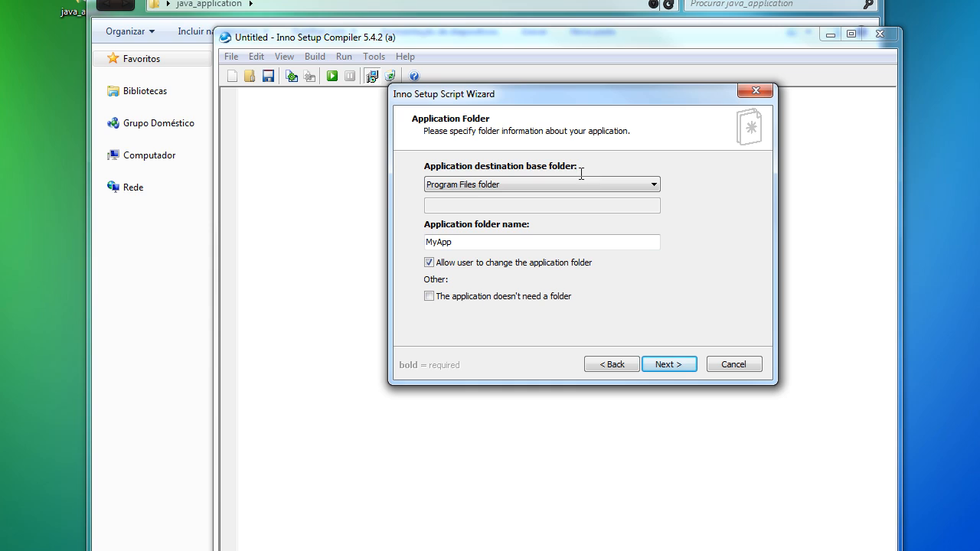
left_click_drag(473, 244, 366, 245)
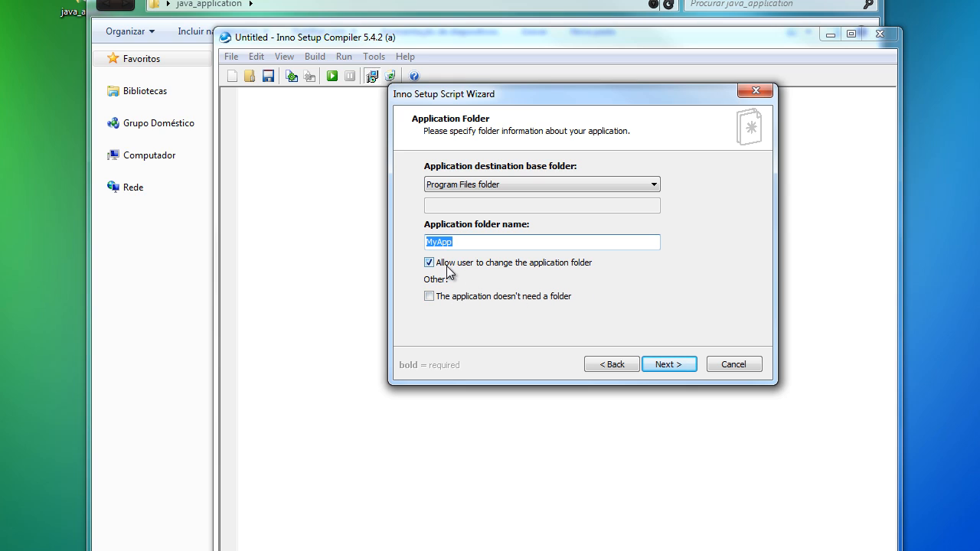
left_click(668, 364)
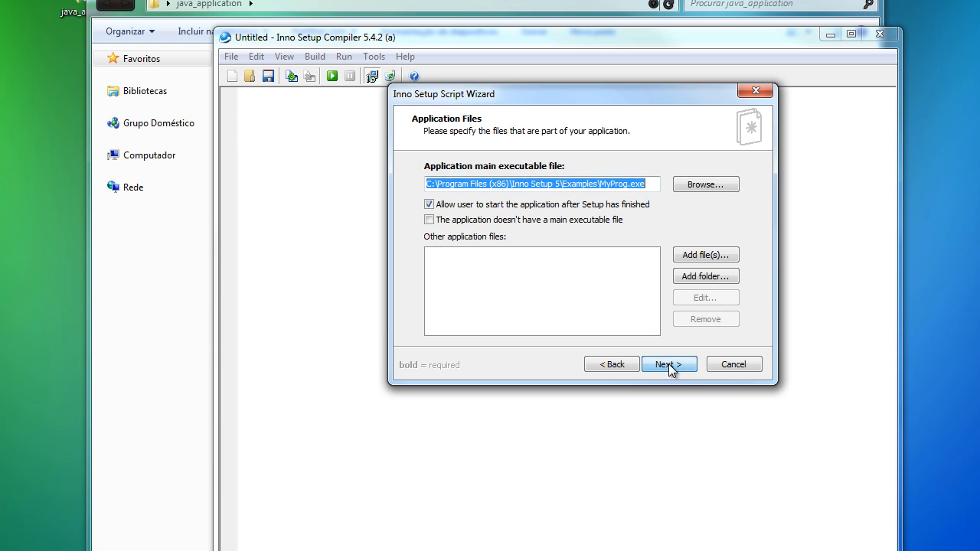
- Set the main executable to MyApp.exe from the java_application folder on the desktop and accept the application files
left_click(682, 187)
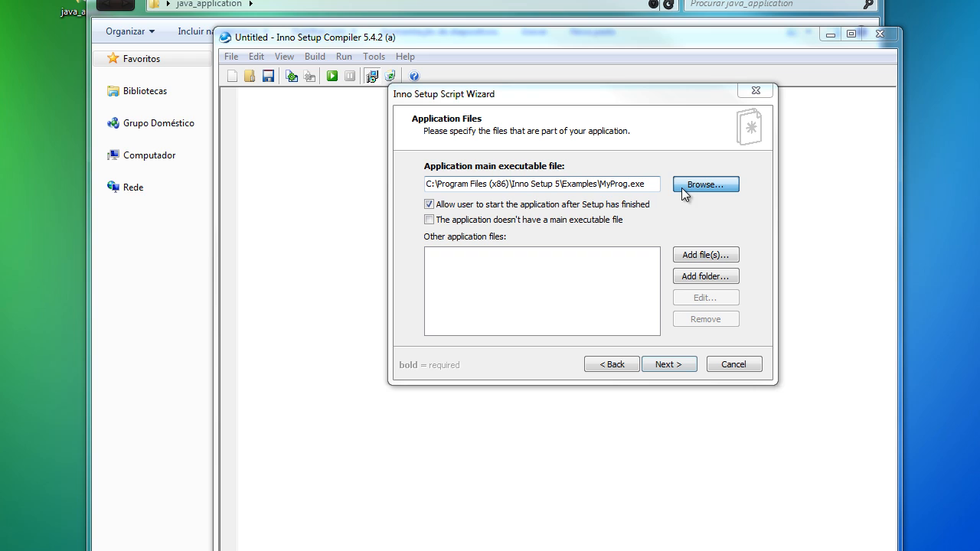
left_click(683, 199)
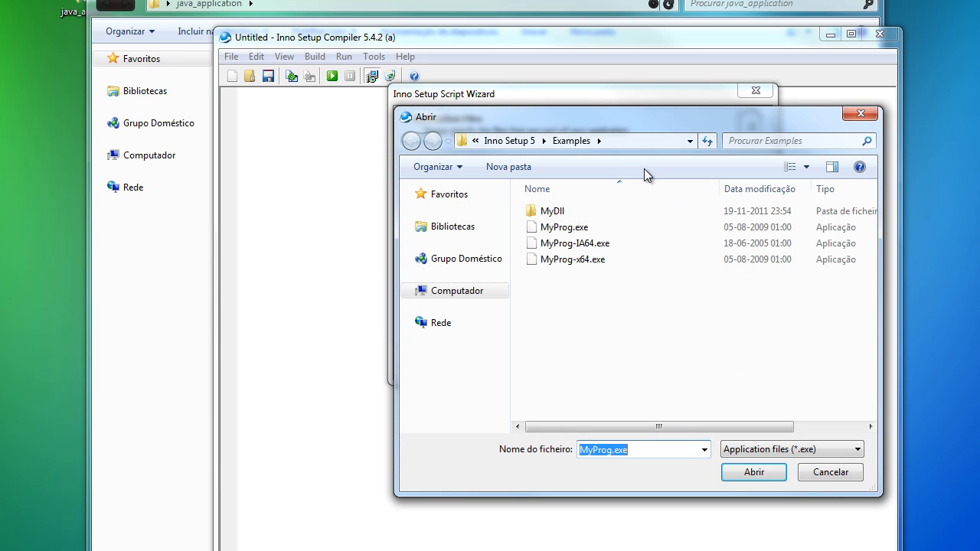
left_click(426, 194)
left_click(463, 210)
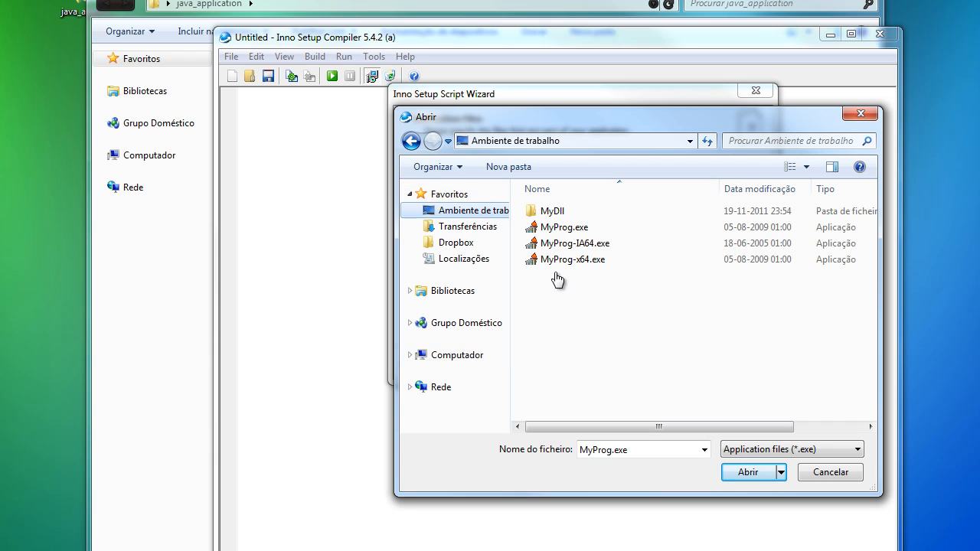
left_click(497, 211)
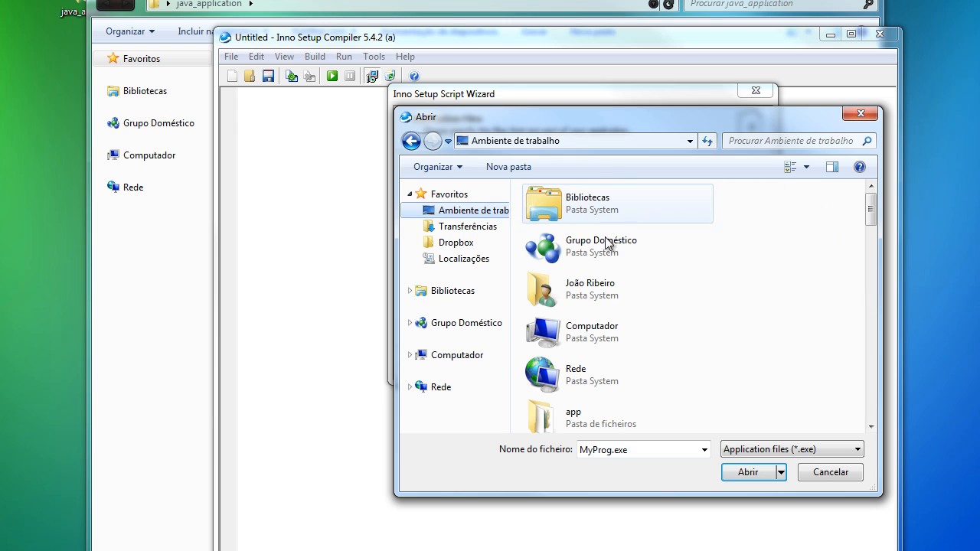
left_click(602, 359)
key("j")
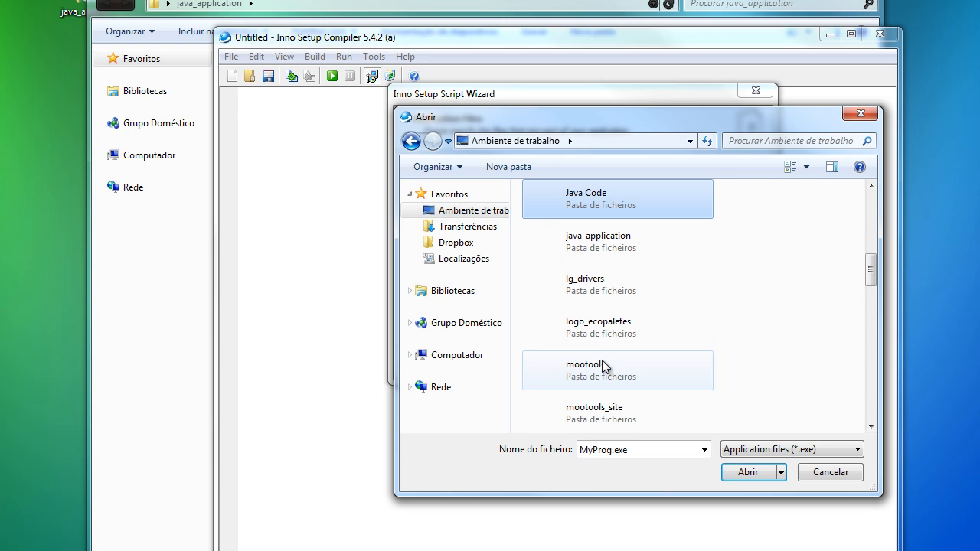
double_click(605, 247)
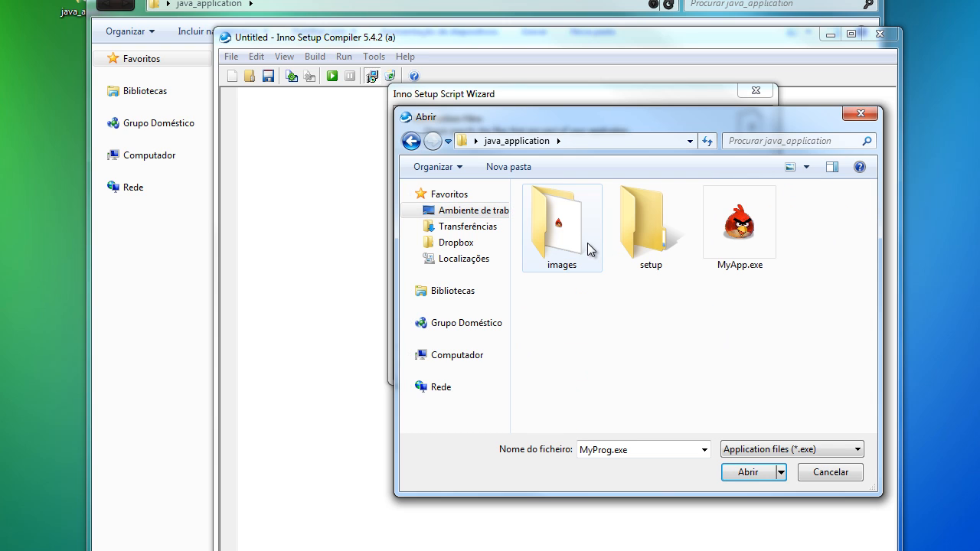
left_click(741, 242)
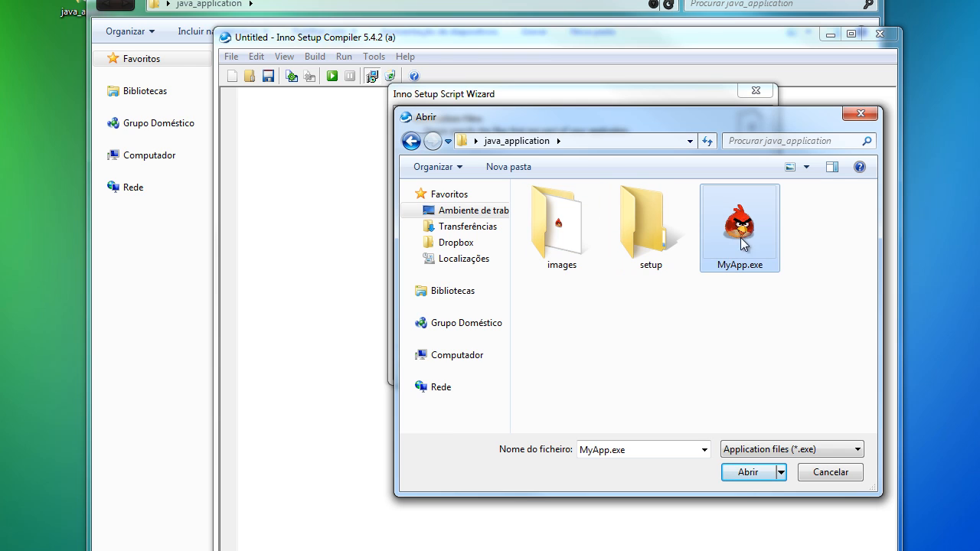
left_click(755, 472)
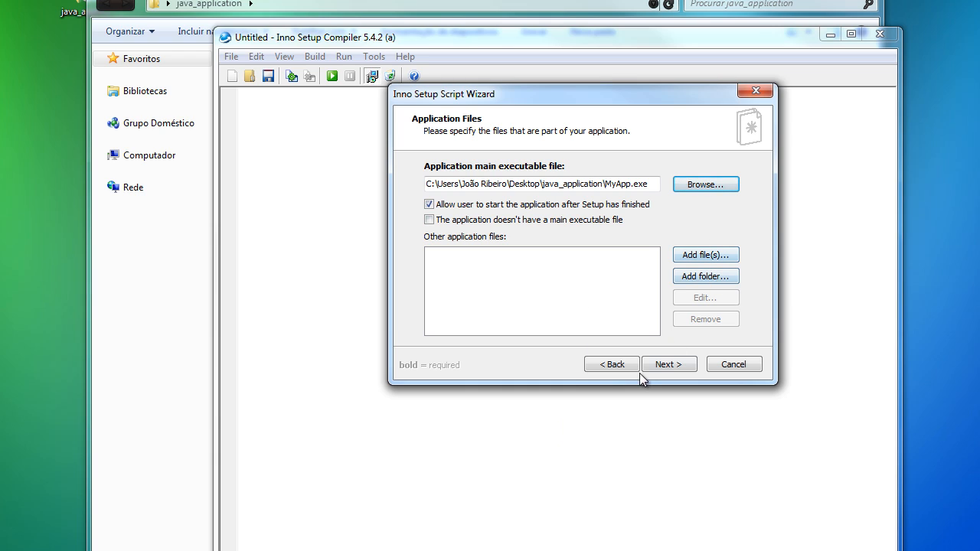
left_click(664, 365)
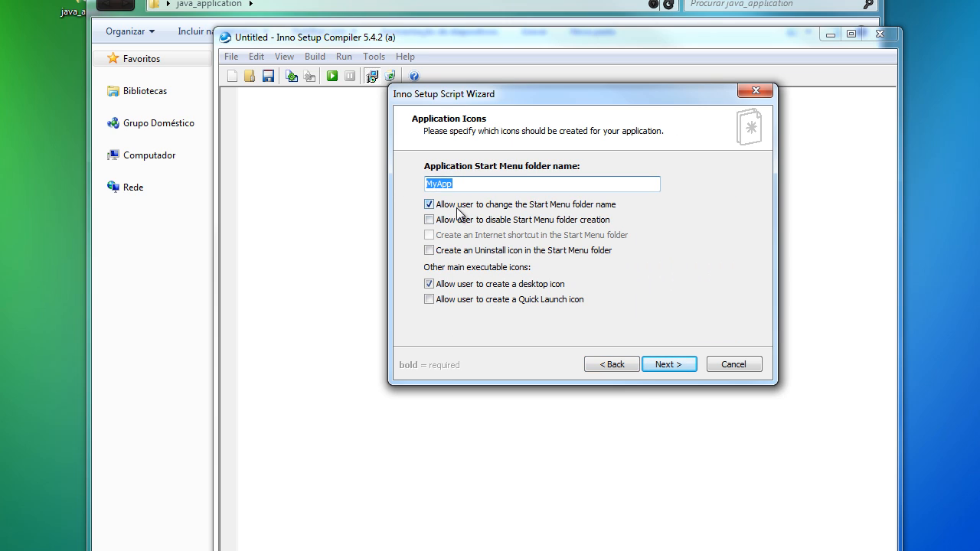
- Enable the Uninstall icon in the Start Menu folder and skip the documentation files
left_click(430, 251)
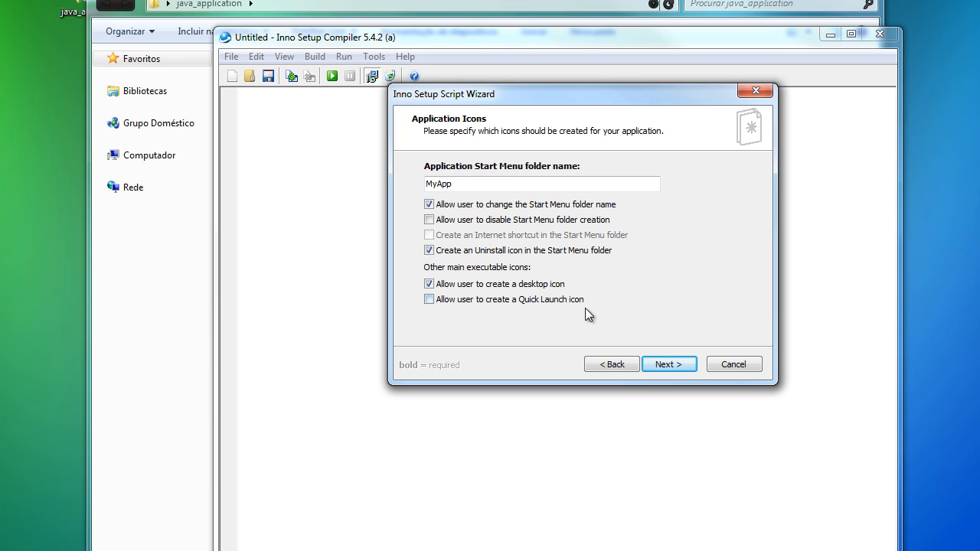
left_click(664, 366)
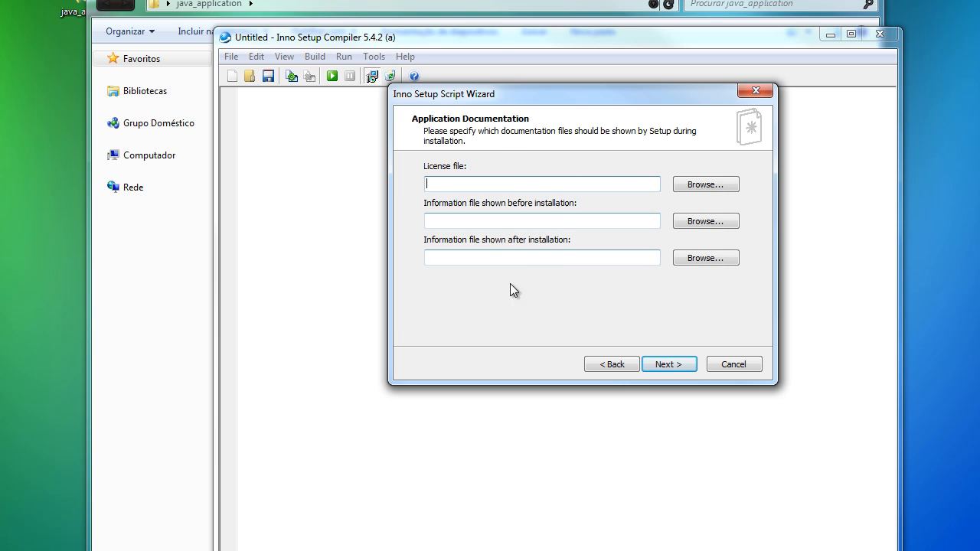
left_click(680, 364)
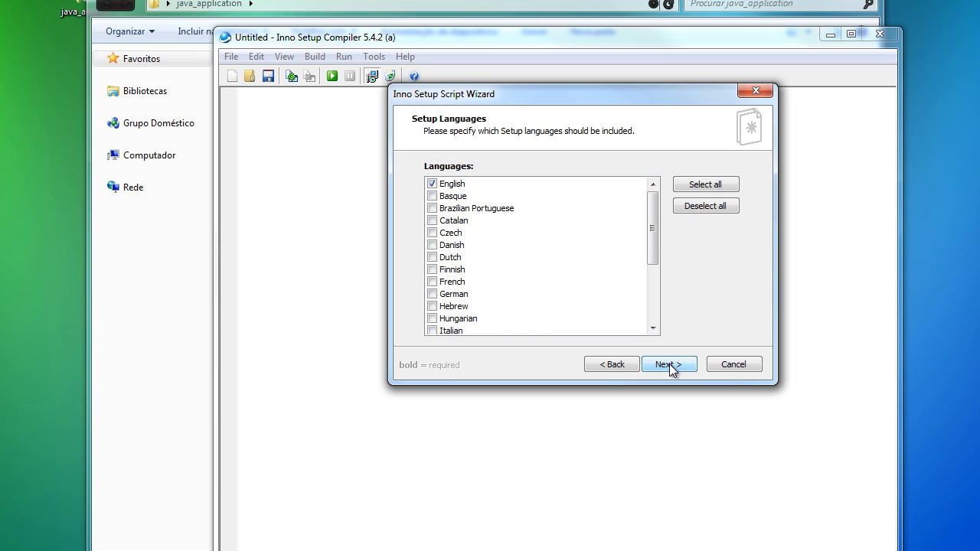
- Look through the available setup languages and accept English as the only one
left_click_drag(653, 254, 663, 183)
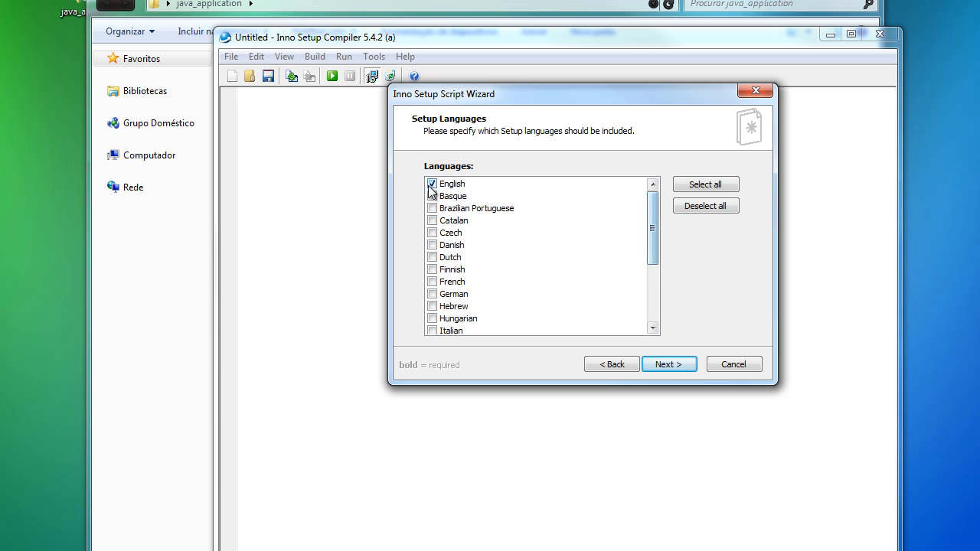
left_click_drag(655, 261, 682, 372)
left_click(682, 369)
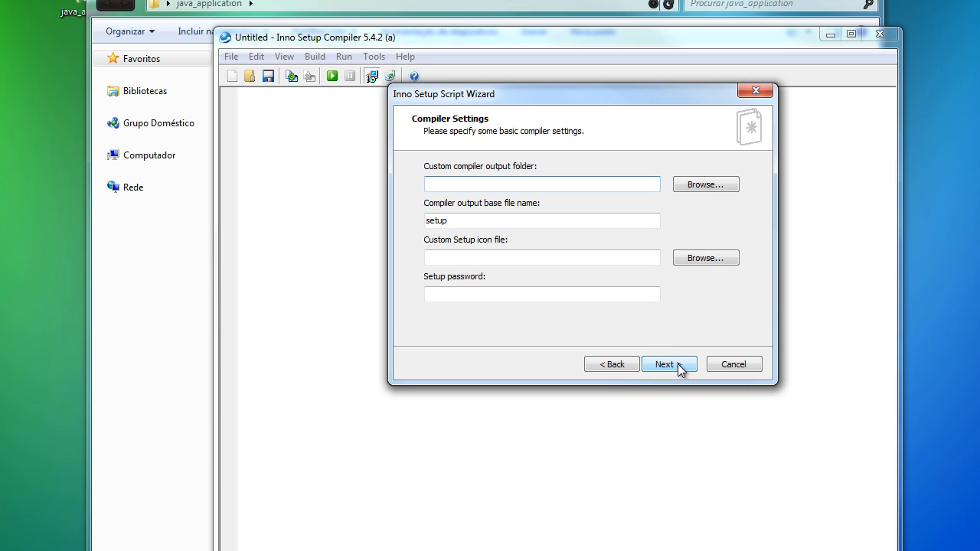
- Set the custom compiler output folder to the setup subfolder of java_application
left_click(707, 187)
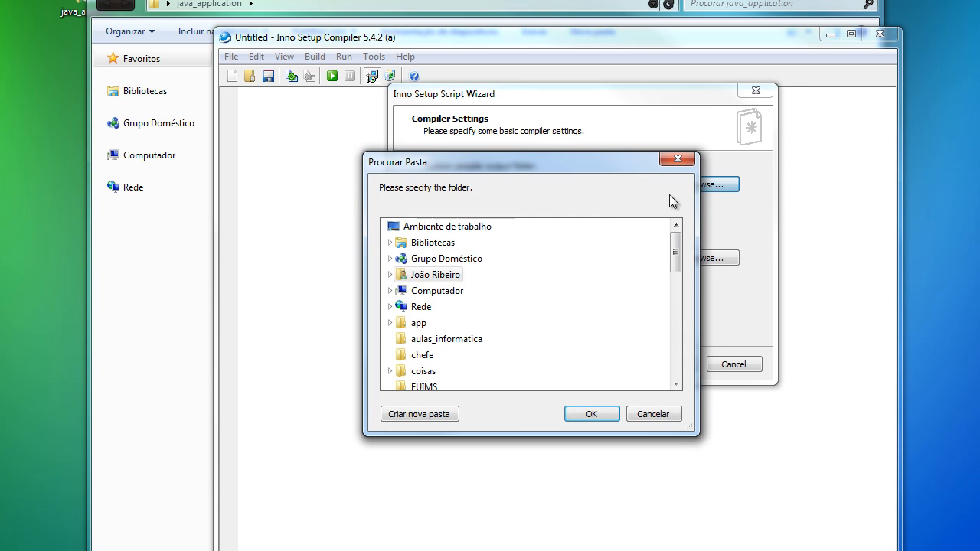
left_click_drag(674, 259, 658, 300)
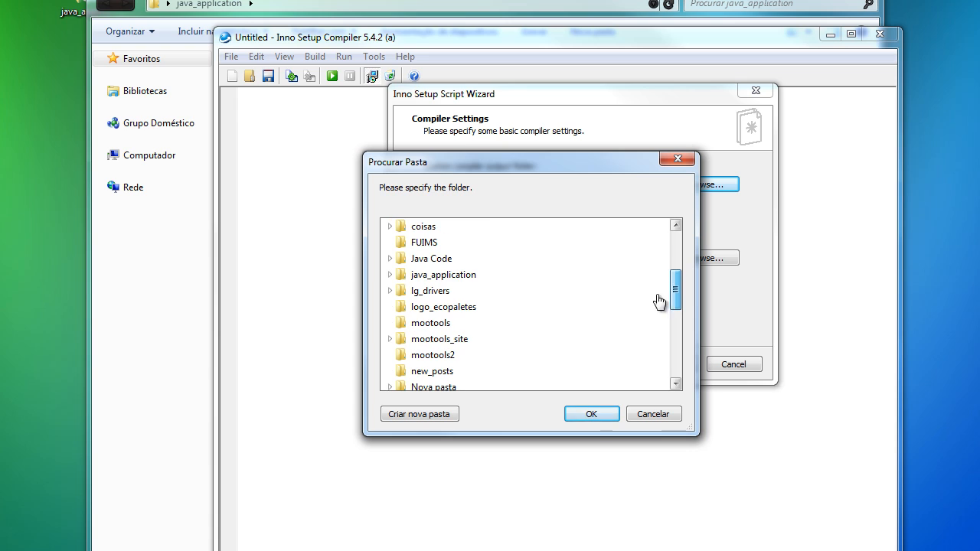
left_click(466, 276)
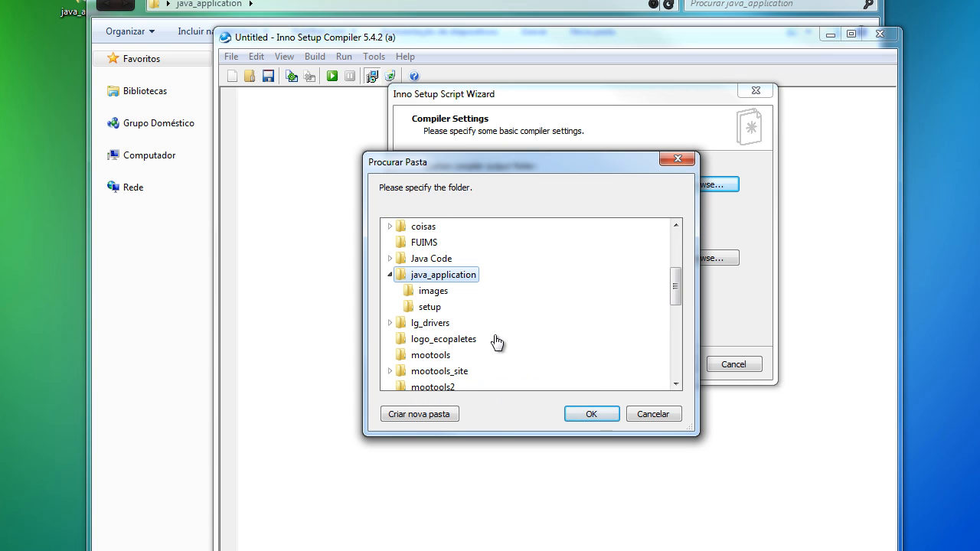
left_click(429, 307)
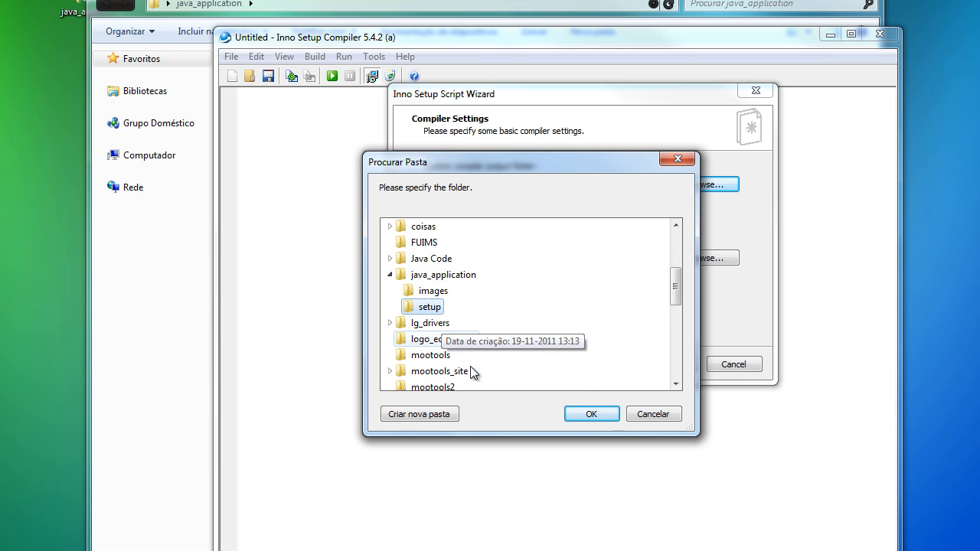
left_click(584, 414)
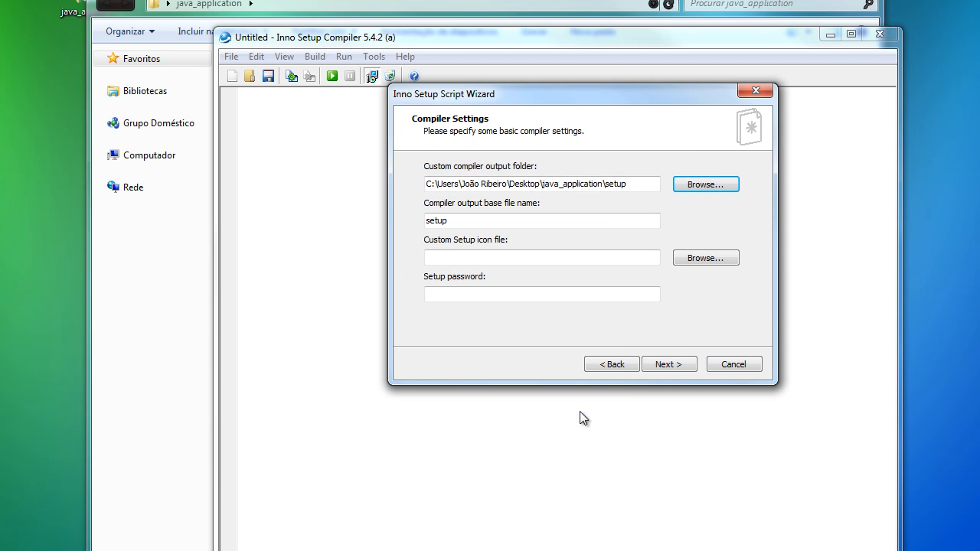
- Set the custom setup icon to icon.ico from the images folder, then finish the wizard to generate the script
left_click(692, 257)
double_click(562, 229)
double_click(562, 229)
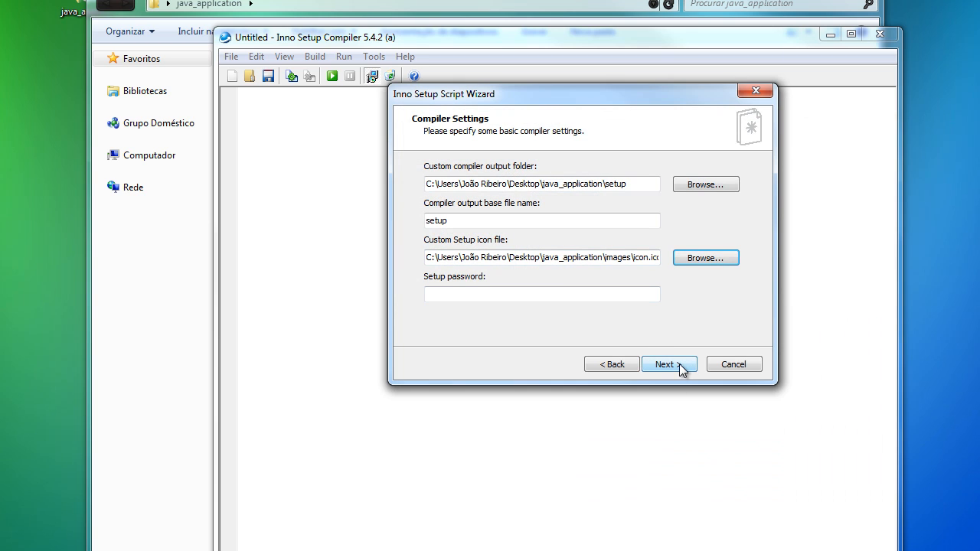
left_click(679, 364)
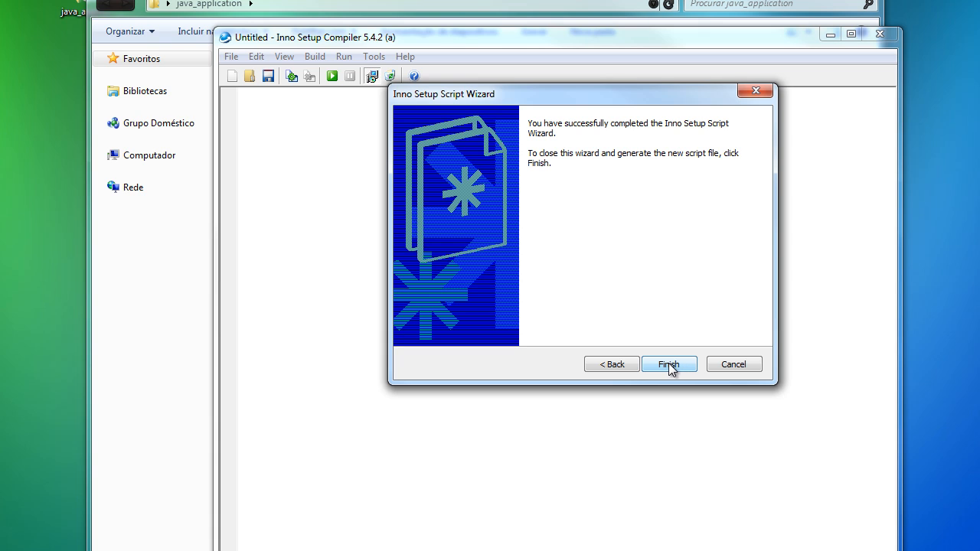
left_click(668, 365)
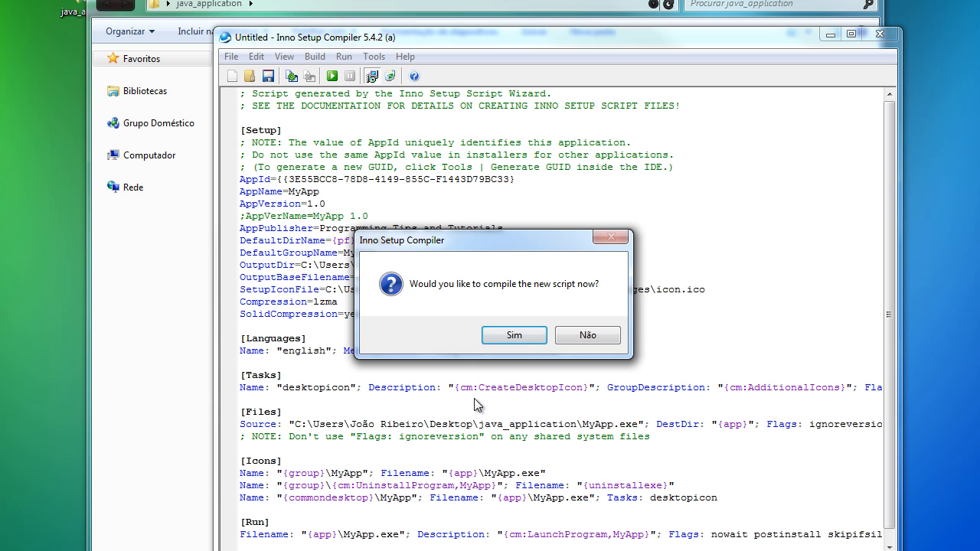
- Compile the new script, saving it first as myappsetup in the setup subfolder of java_application
left_click(515, 335)
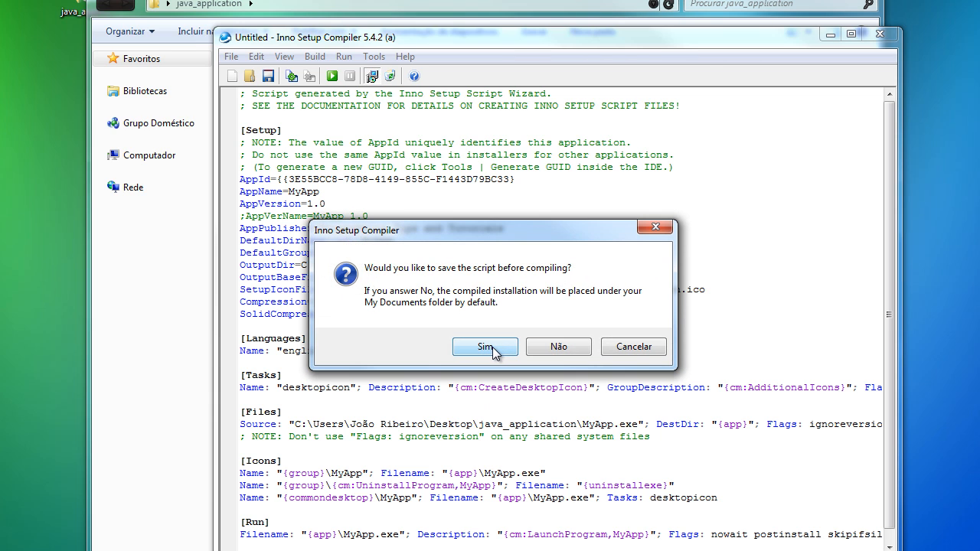
left_click(493, 347)
left_click(354, 100)
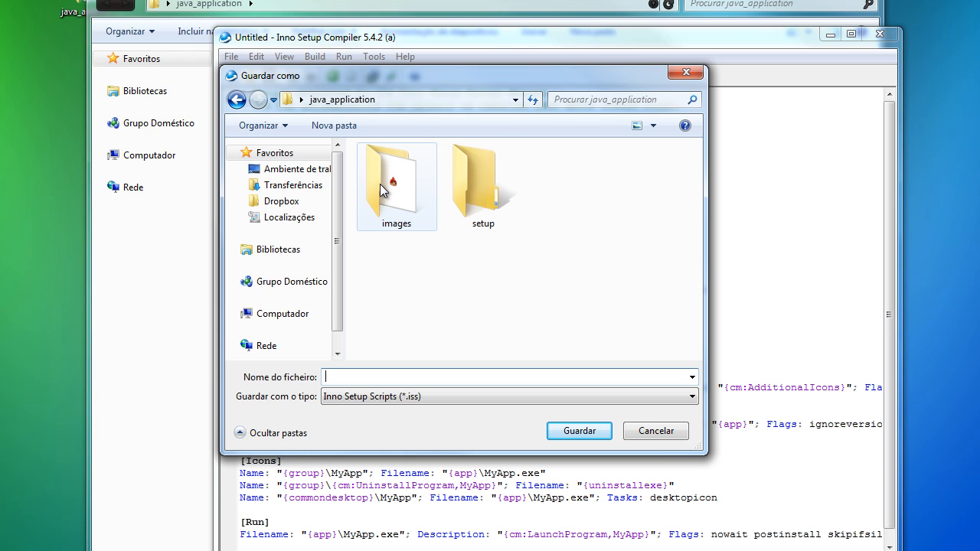
double_click(479, 184)
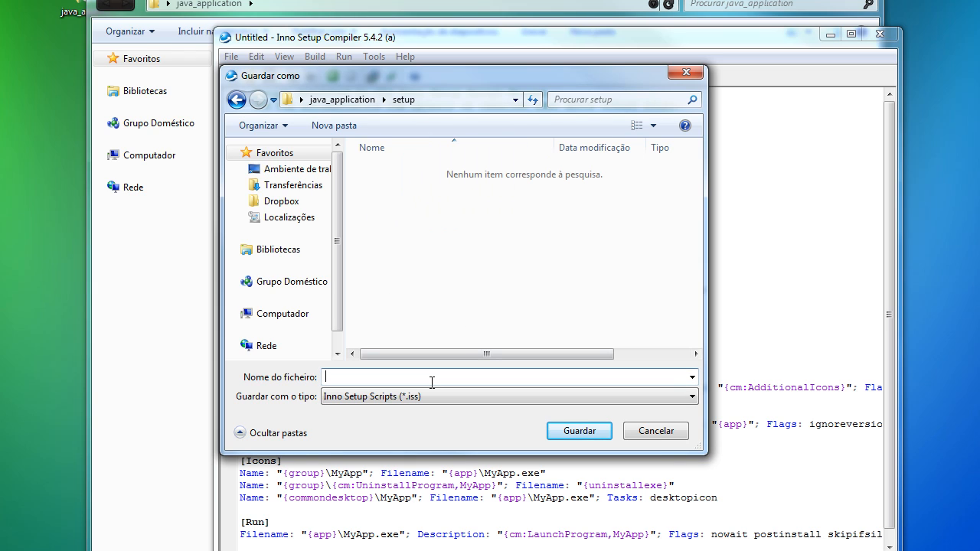
type("myappsetup")
left_click(579, 431)
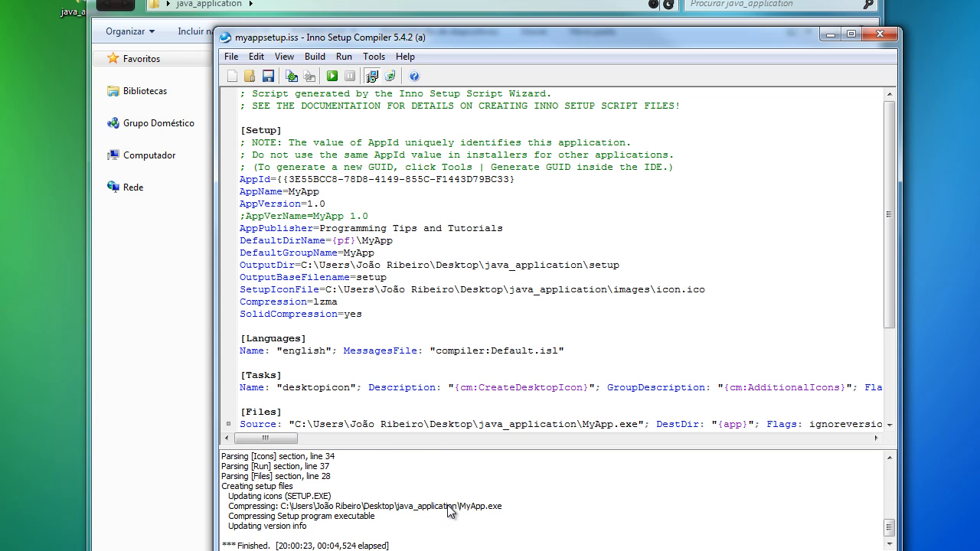
- Switch to the java_application folder window and run setup.exe from its setup subfolder
left_click(366, 4)
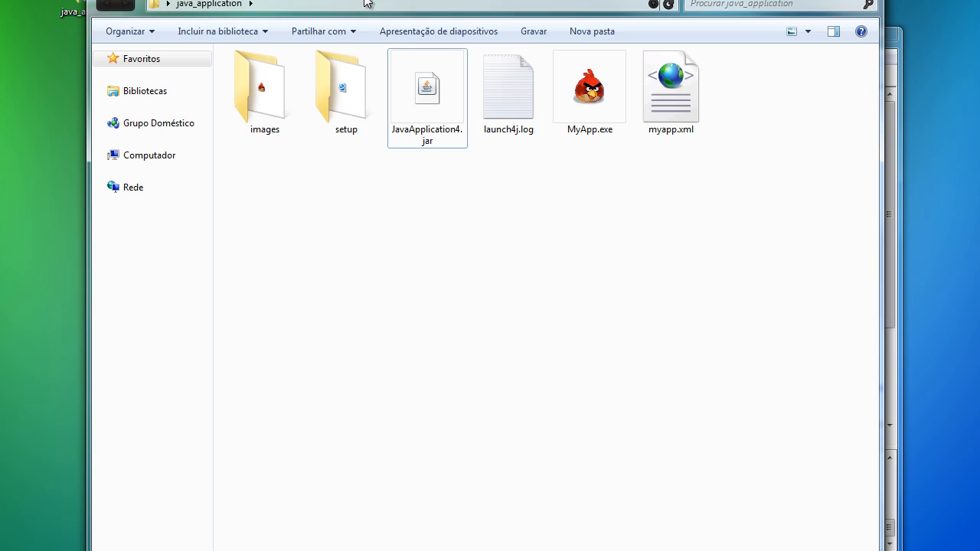
double_click(323, 99)
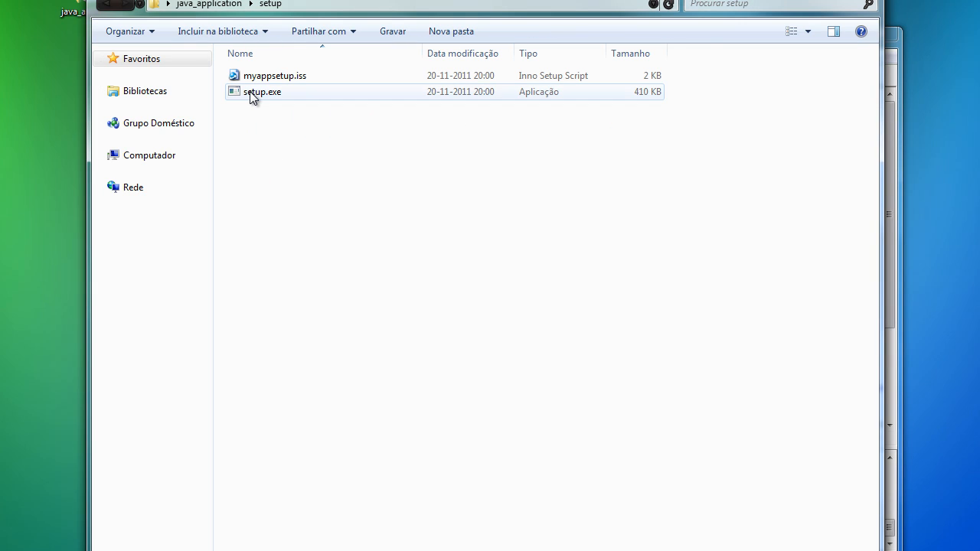
left_click(253, 93)
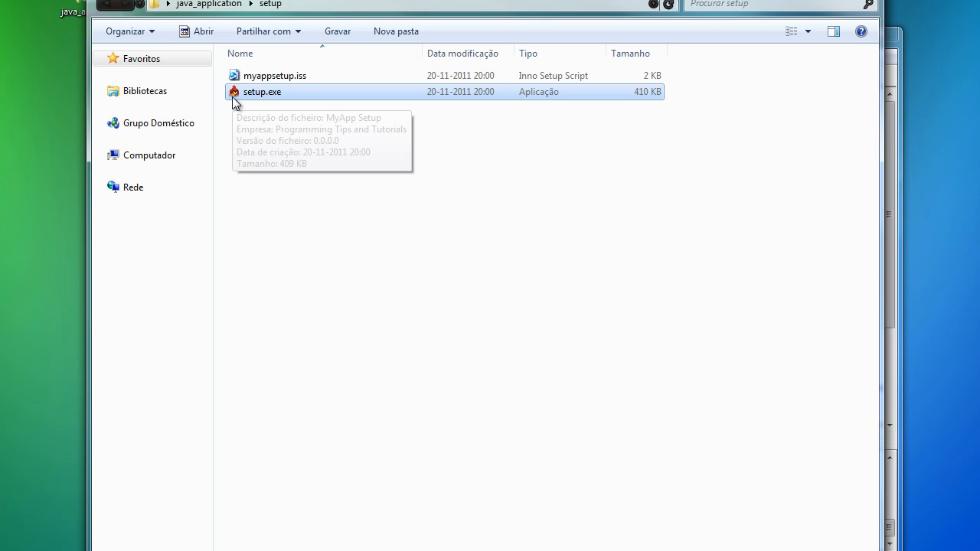
double_click(263, 98)
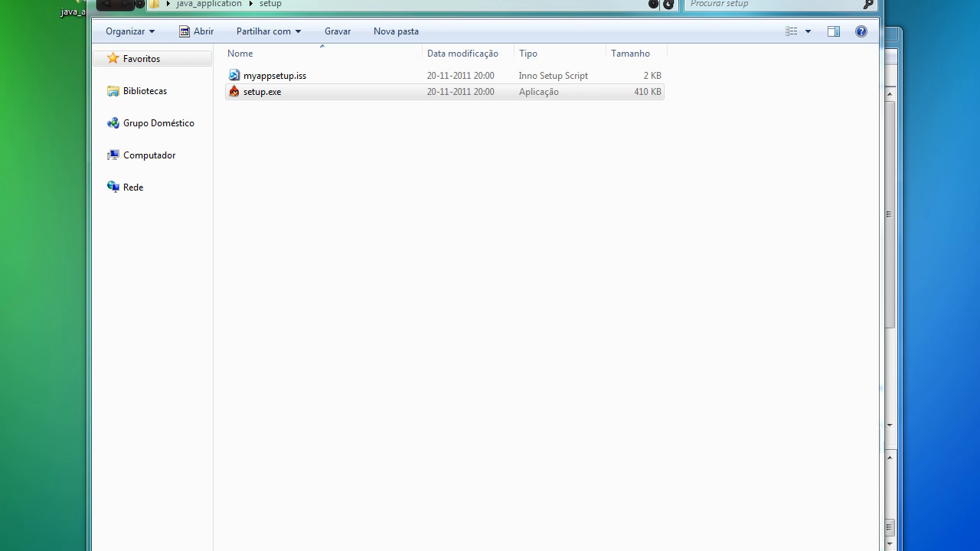
left_click_drag(402, 108, 519, 146)
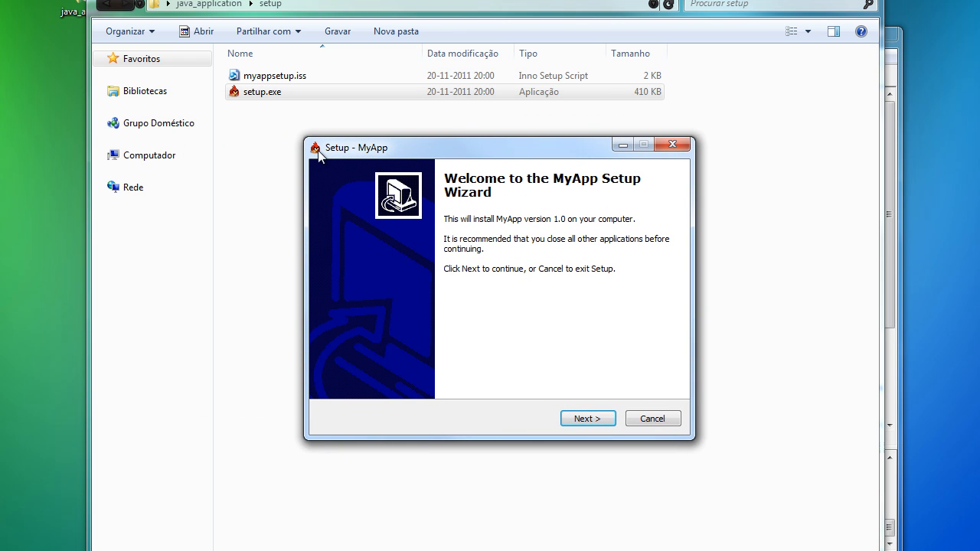
- Accept C:\Program Files (x86)\MyApp as the install destination and MyApp as the Start Menu folder
left_click(588, 418)
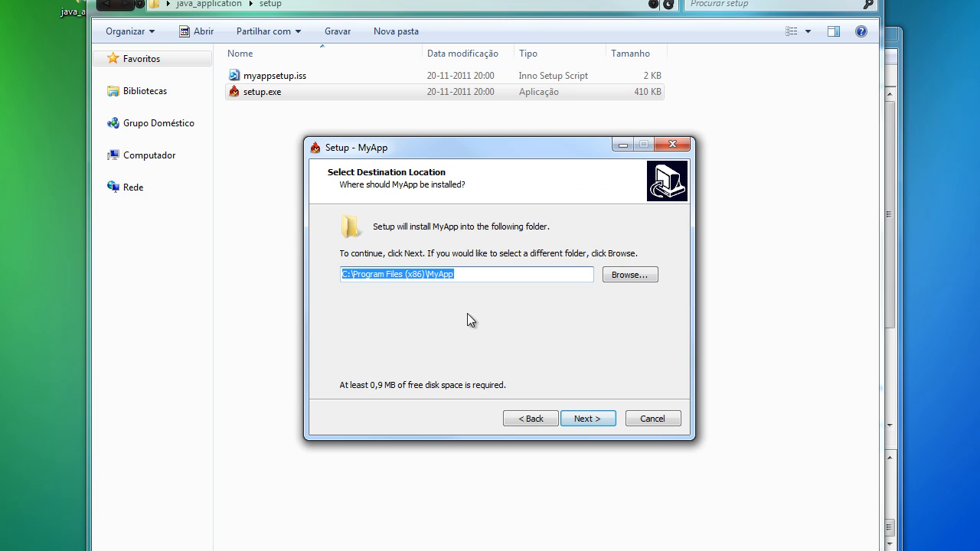
left_click_drag(415, 275, 438, 277)
left_click(478, 273)
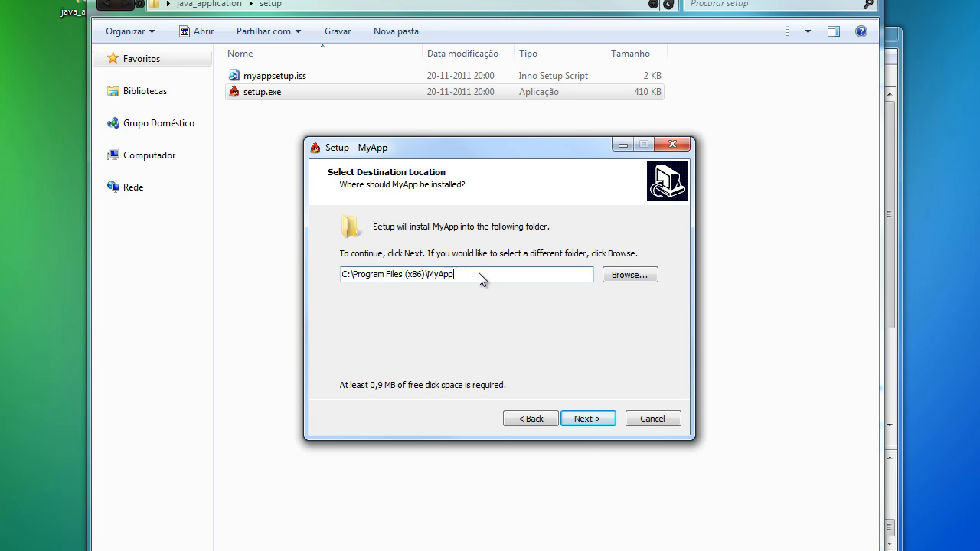
left_click(591, 423)
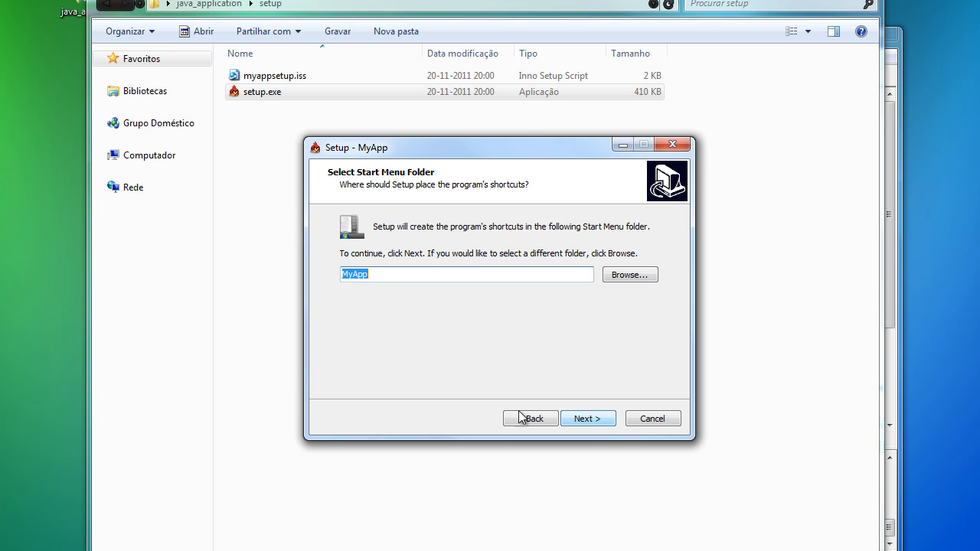
left_click(578, 419)
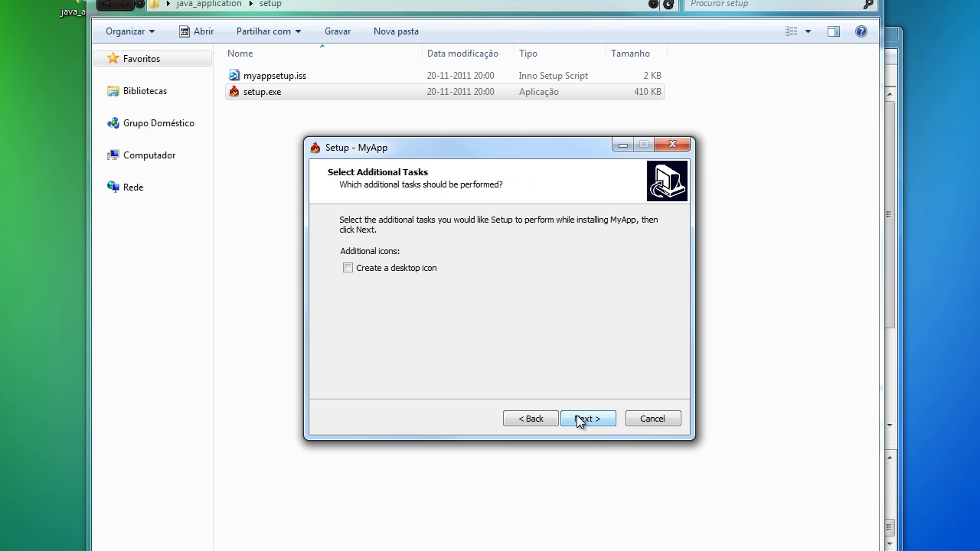
- Install MyApp with a desktop icon and finish the setup without launching the application
left_click(420, 269)
left_click(582, 413)
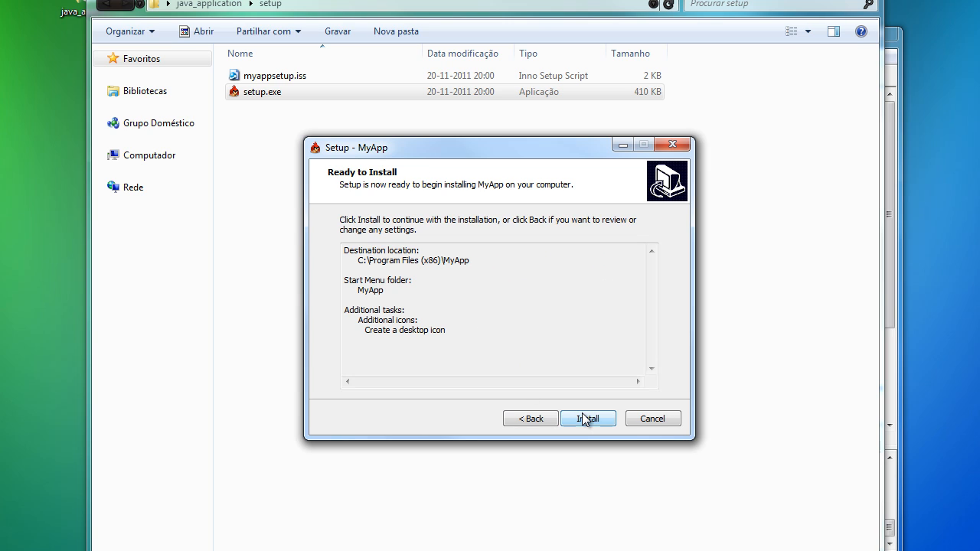
left_click(584, 418)
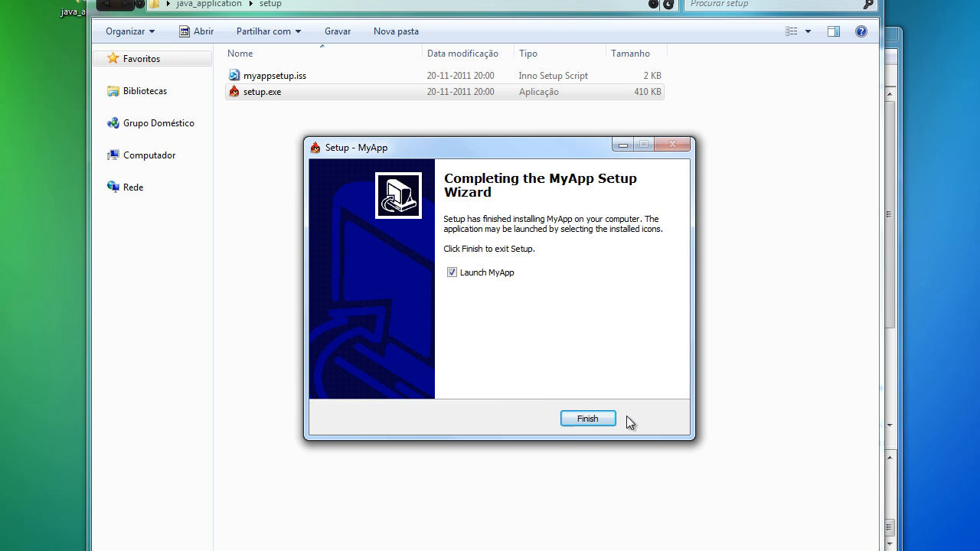
left_click(498, 272)
left_click(590, 419)
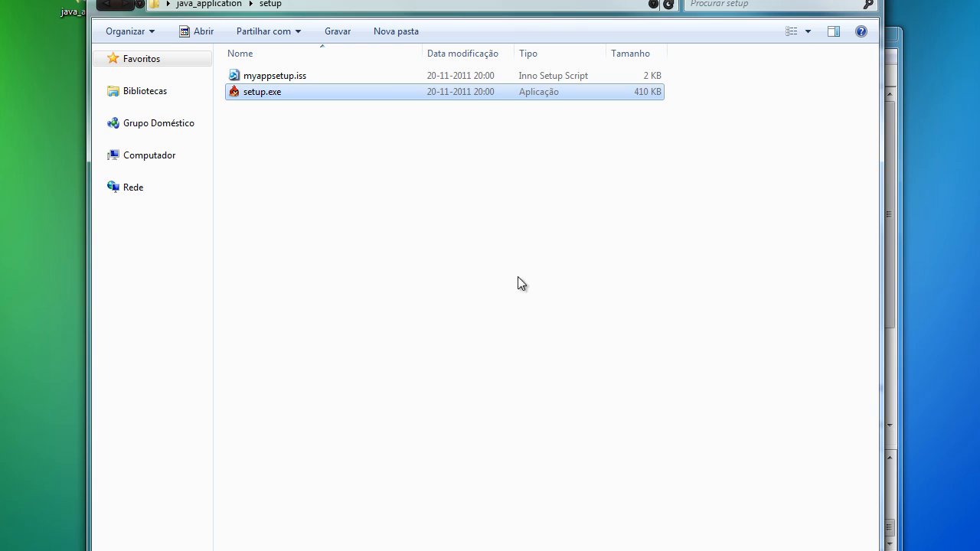
- Uncover the MyApp desktop shortcut behind the folder window, test-run the installed application from it, and close the application
left_click_drag(246, 0, 364, 0)
left_click_drag(23, 152, 86, 122)
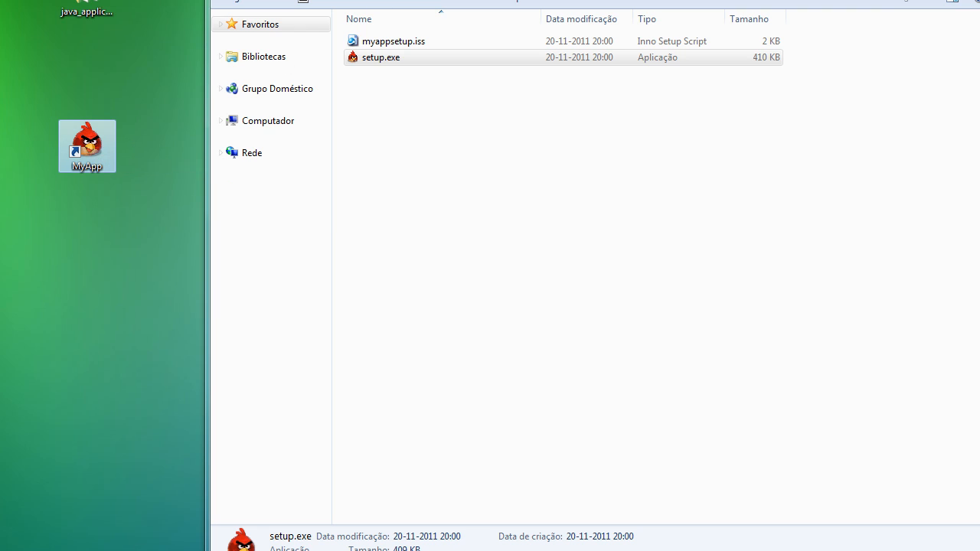
left_click_drag(368, 0, 306, 0)
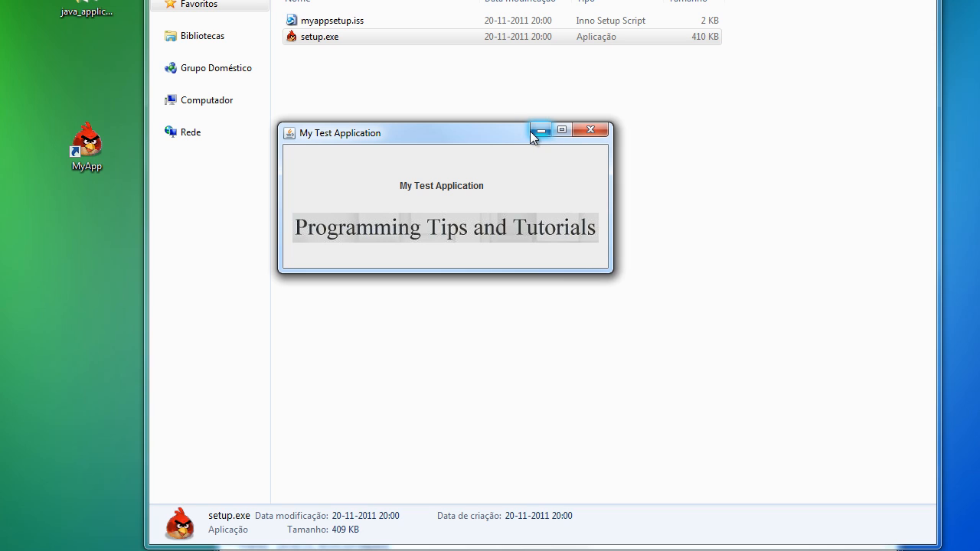
left_click(589, 135)
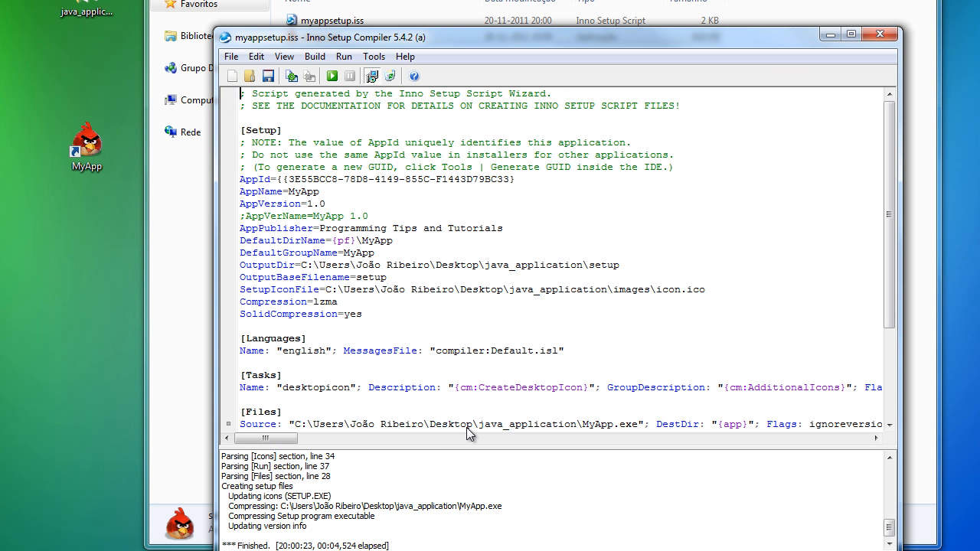